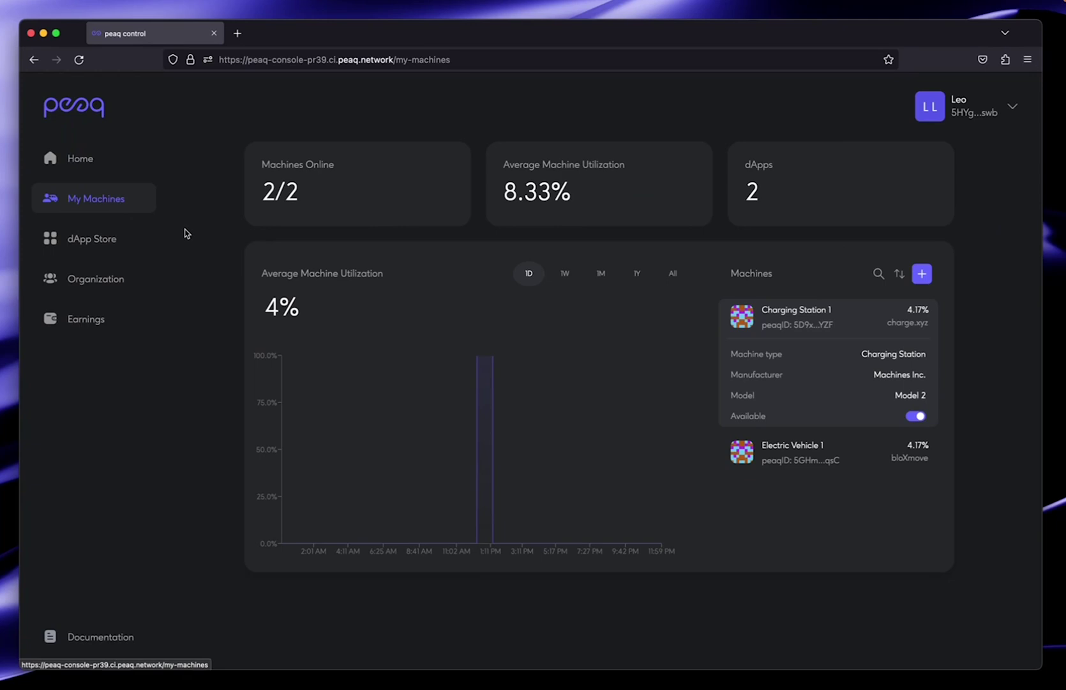
Step: Add a new machine of type Raspberry Pi with the Electric Vehicle machine class
{"action": "left_click", "coordinate": [920, 275]}
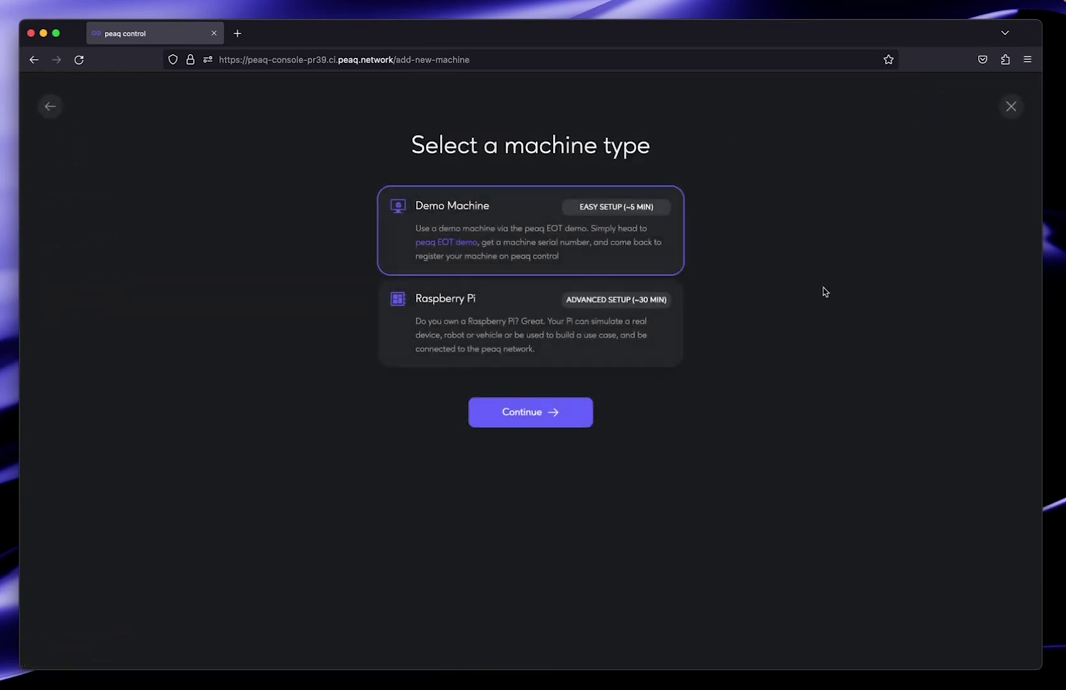
{"action": "left_click", "coordinate": [564, 348]}
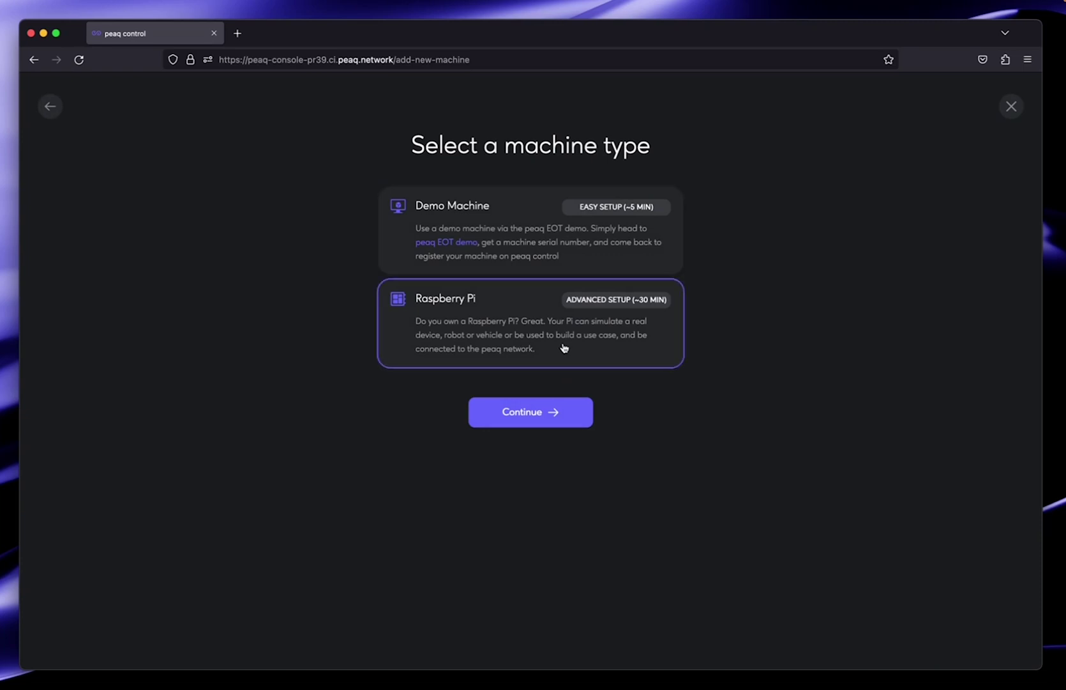
{"action": "left_click", "coordinate": [552, 415]}
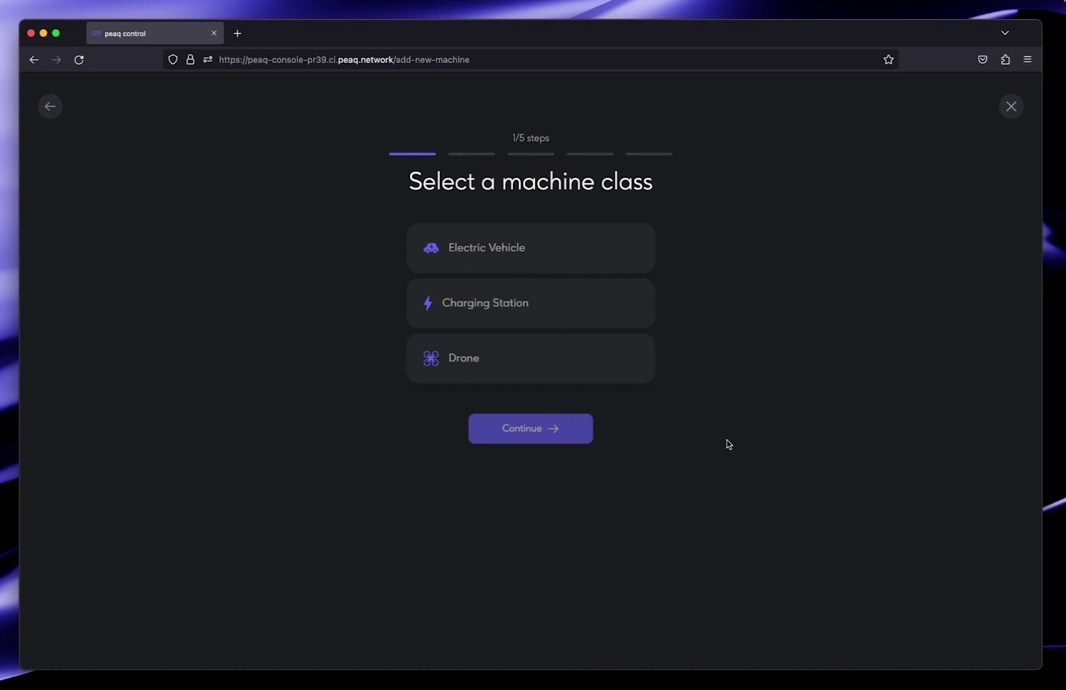
{"action": "left_click", "coordinate": [564, 258]}
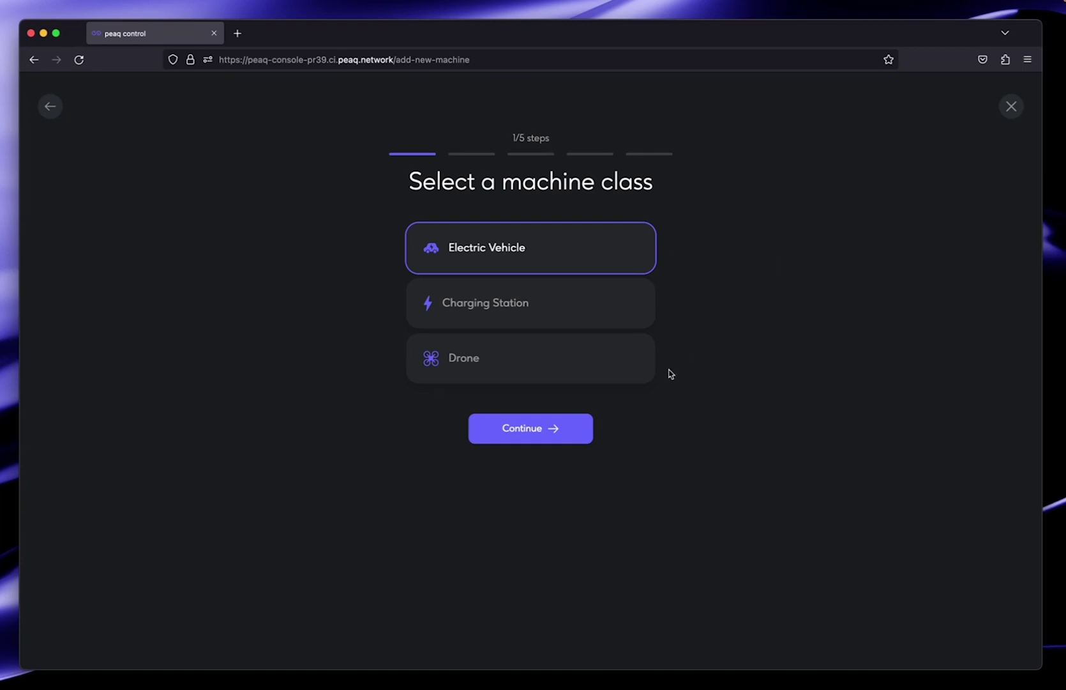
Step: Name the machine 'Electric Vehicle Pi' with model Pi 1 Model B+ (2014) and continue
{"action": "left_click", "coordinate": [555, 428]}
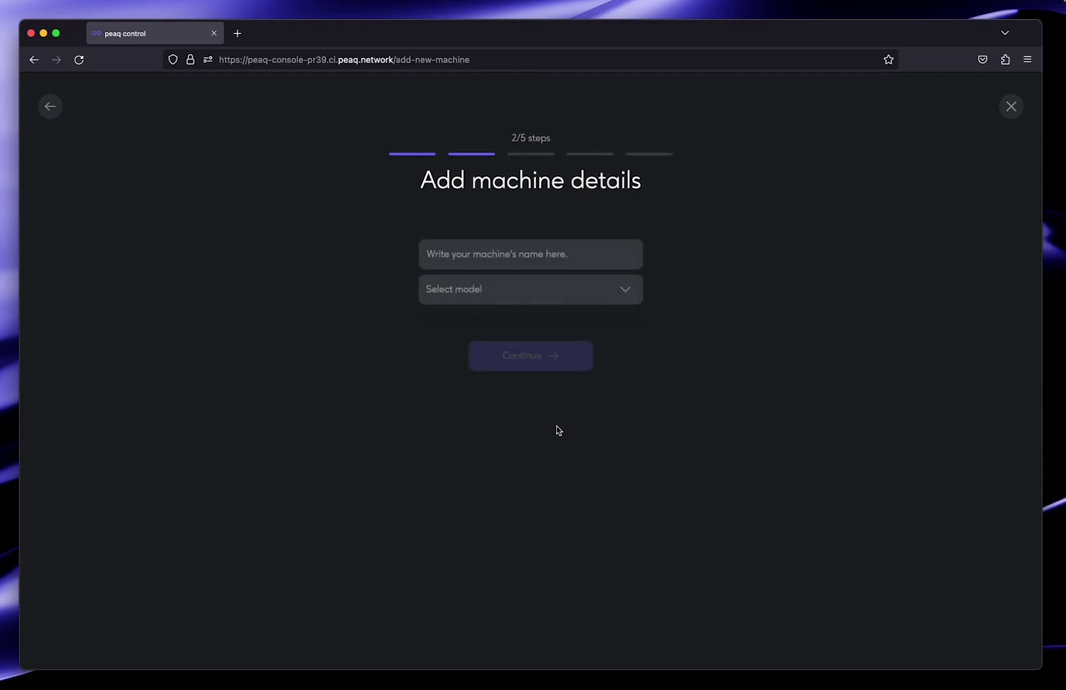
{"action": "left_click", "coordinate": [571, 254]}
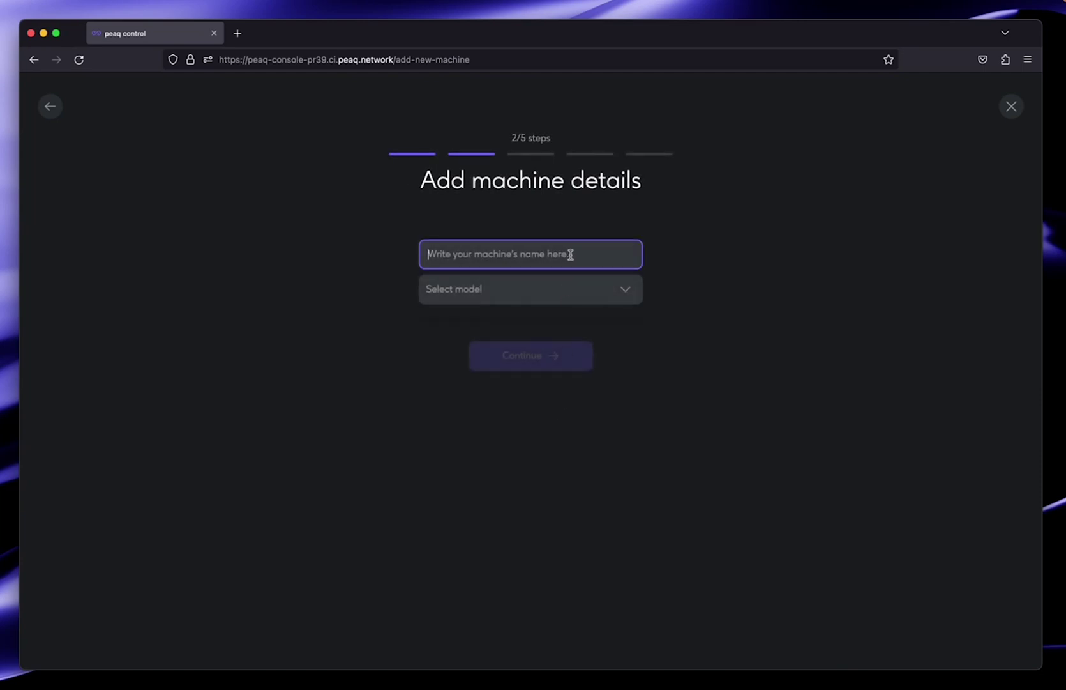
{"action": "type", "text": "Elect"}
{"action": "type", "text": "ric Vehicle"}
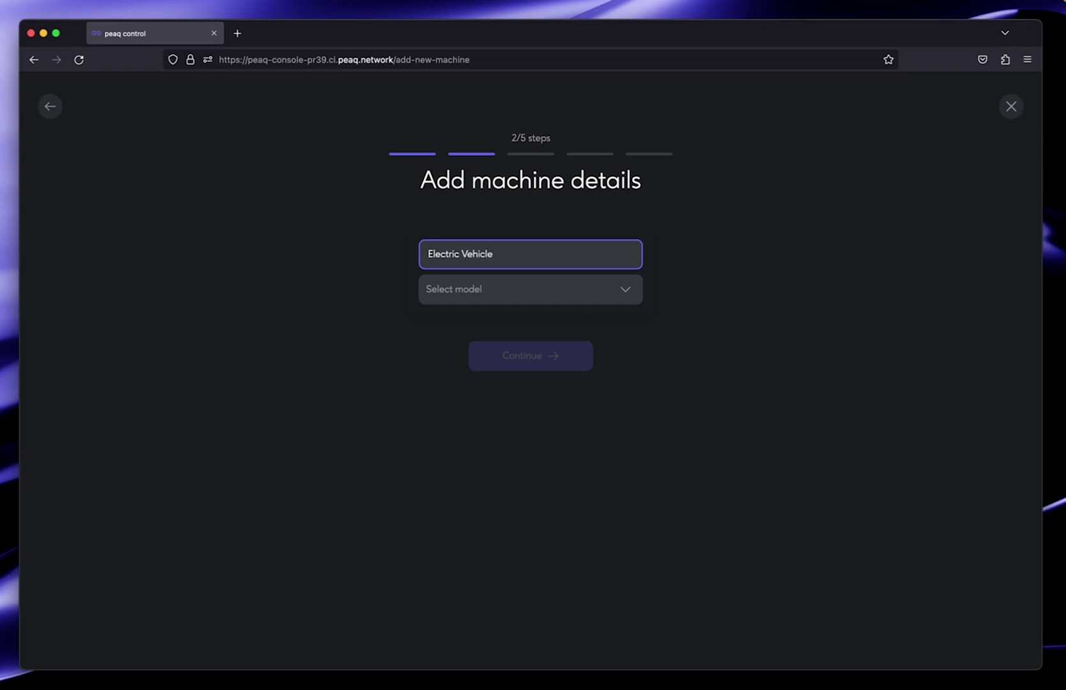
{"action": "type", "text": " Pi"}
{"action": "left_click", "coordinate": [600, 288]}
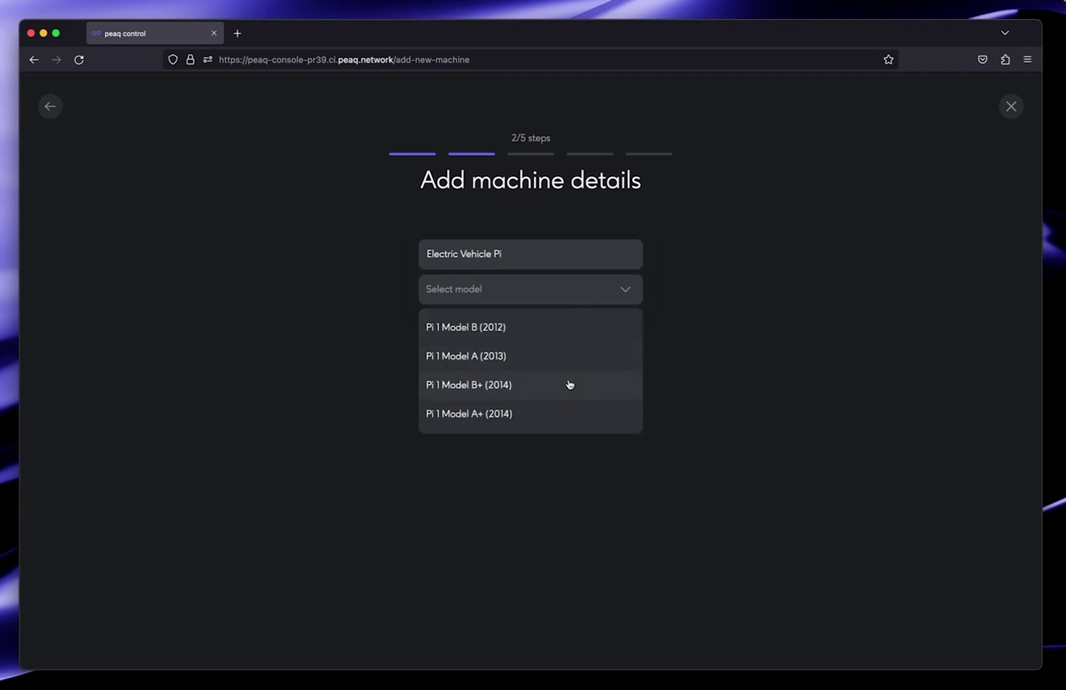
{"action": "left_click", "coordinate": [513, 387]}
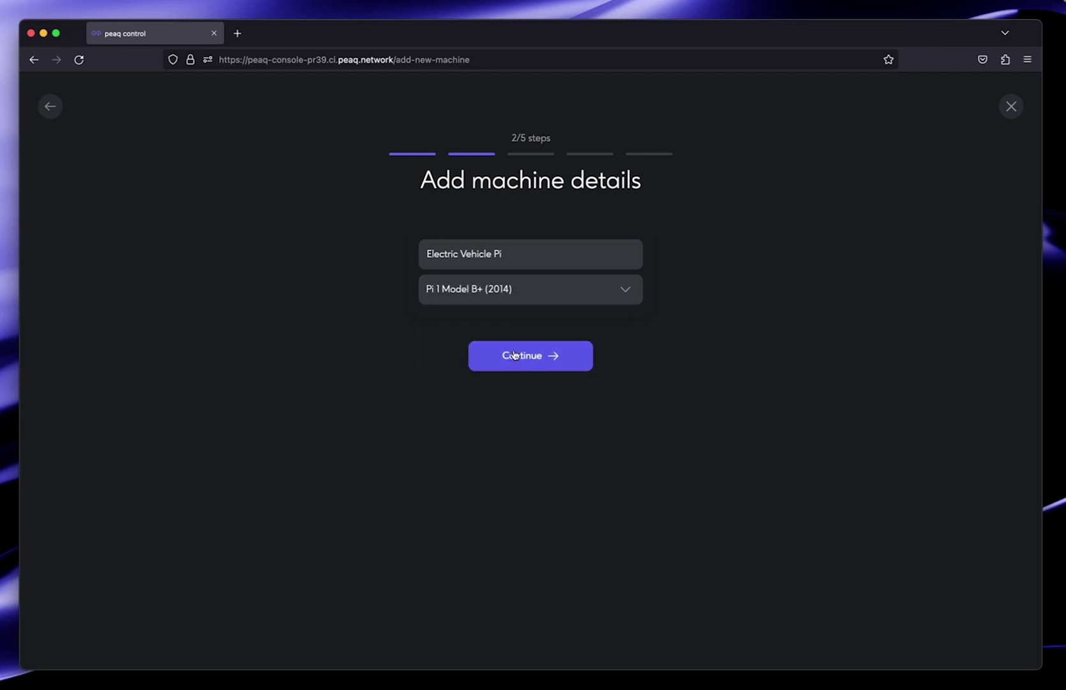
{"action": "left_click", "coordinate": [515, 355]}
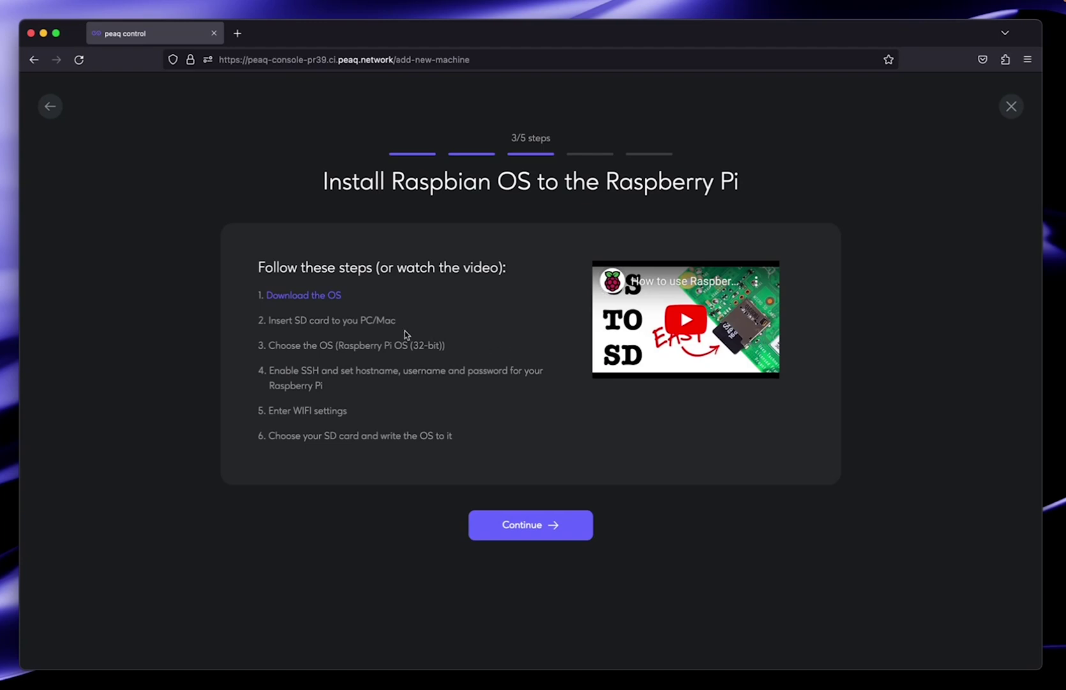
Step: Open the Raspberry Pi OS download page and scroll to the Imager macOS download
{"action": "left_click", "coordinate": [311, 295]}
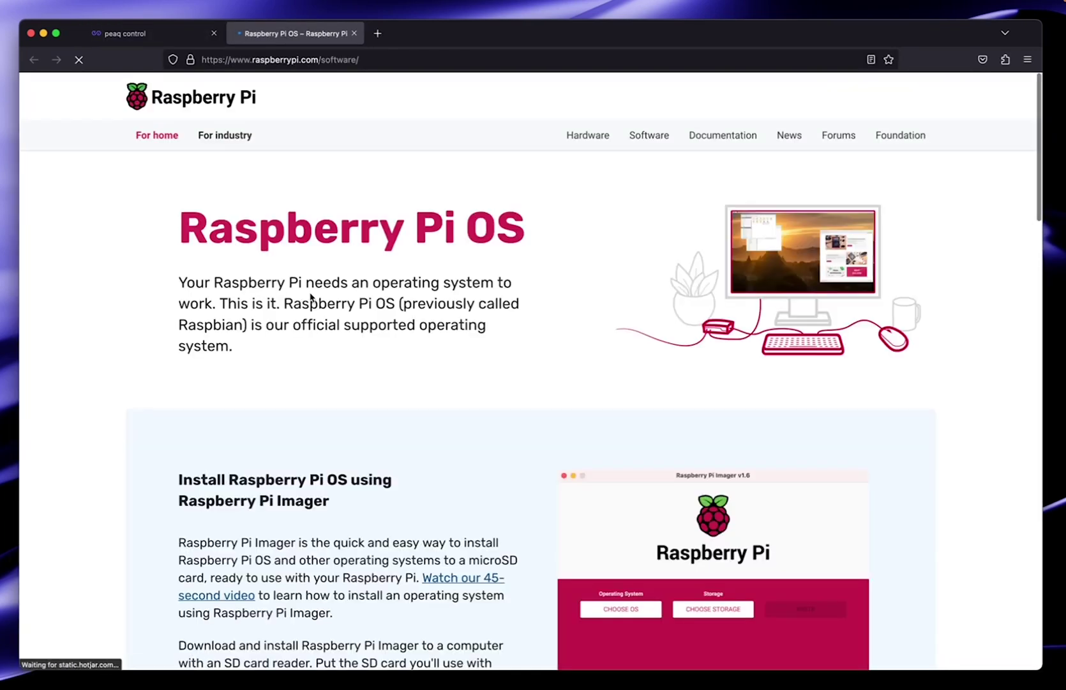
{"action": "scroll", "coordinate": [345, 309], "scroll_direction": "down", "scroll_amount": 1}
{"action": "scroll", "coordinate": [345, 312], "scroll_direction": "down", "scroll_amount": 2}
{"action": "scroll", "coordinate": [345, 311], "scroll_direction": "down", "scroll_amount": 3}
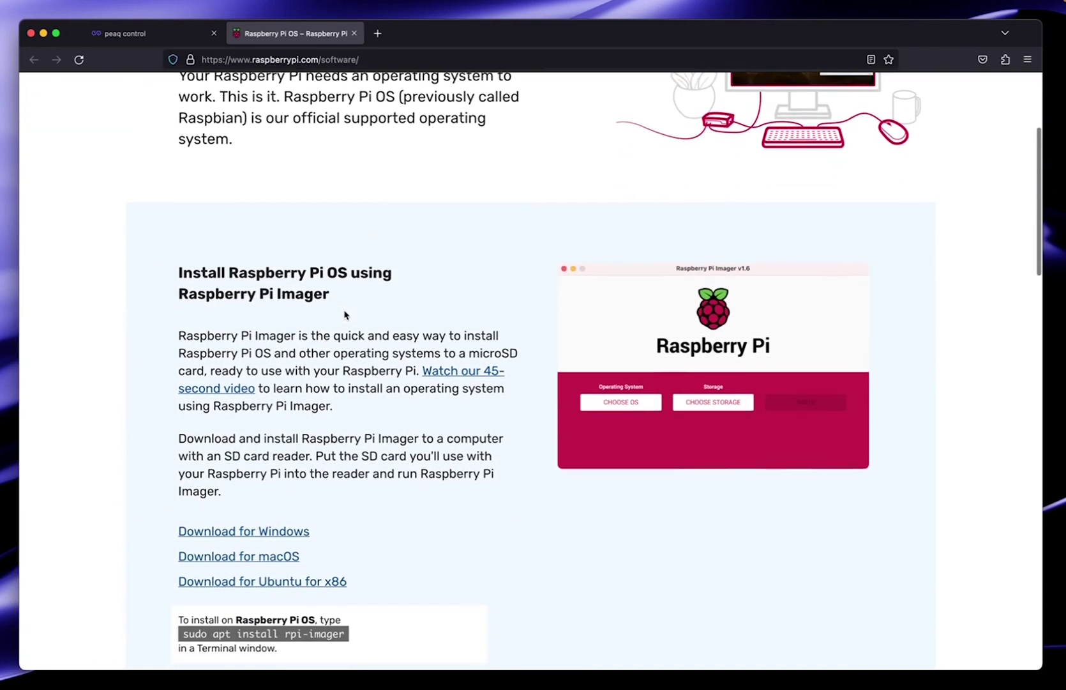
{"action": "scroll", "coordinate": [380, 388], "scroll_direction": "down", "scroll_amount": 1}
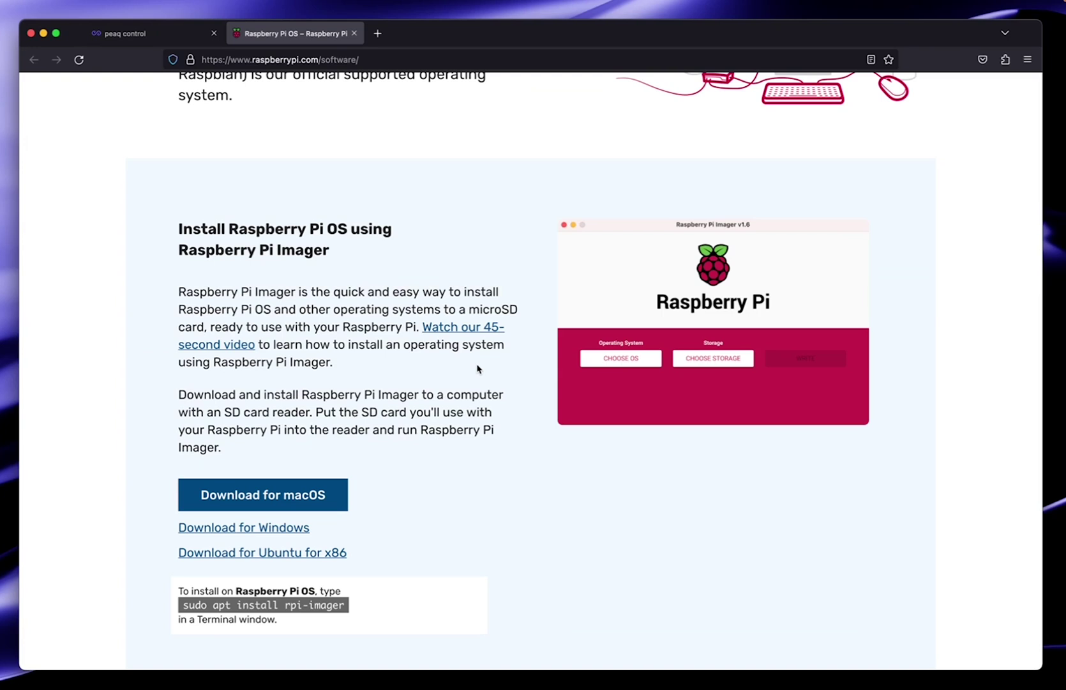
{"action": "scroll", "coordinate": [398, 512], "scroll_direction": "down", "scroll_amount": 1}
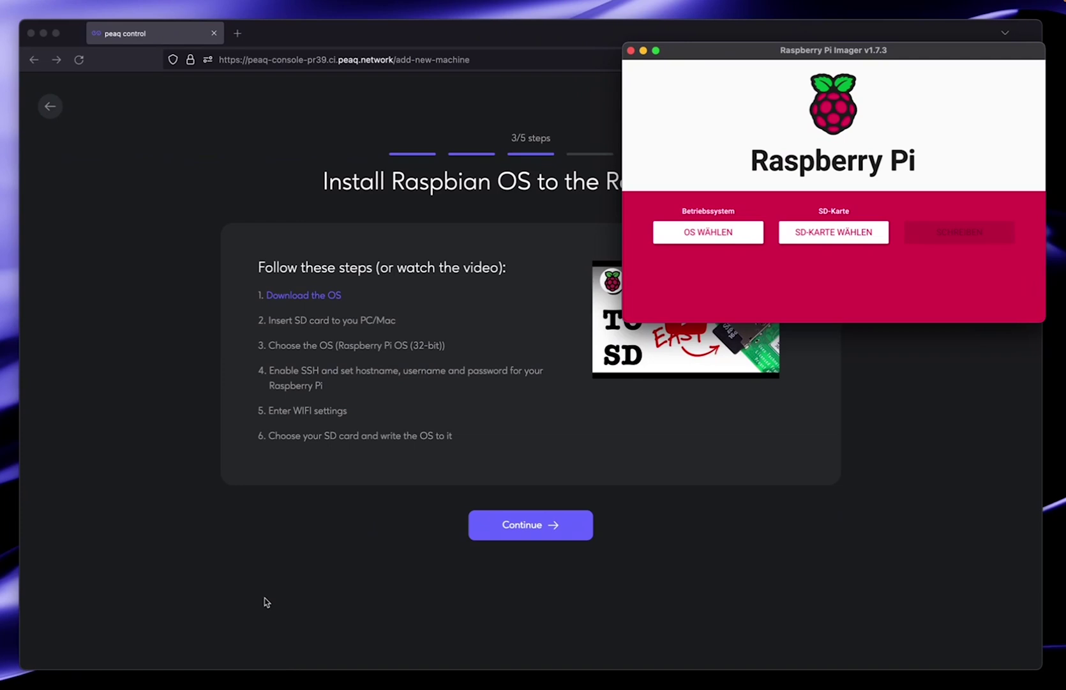
Step: Choose Raspberry Pi OS (32-bit) and the 15.9 GB Generic Mass-Storage card in Imager
{"action": "left_click", "coordinate": [723, 231]}
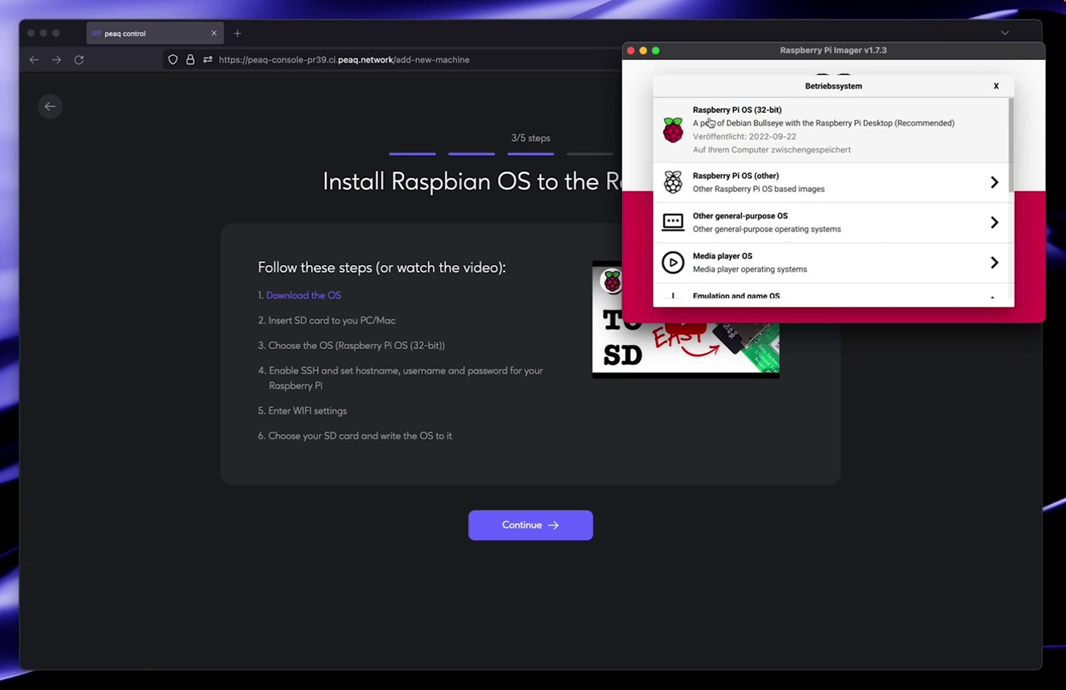
{"action": "left_click", "coordinate": [752, 120]}
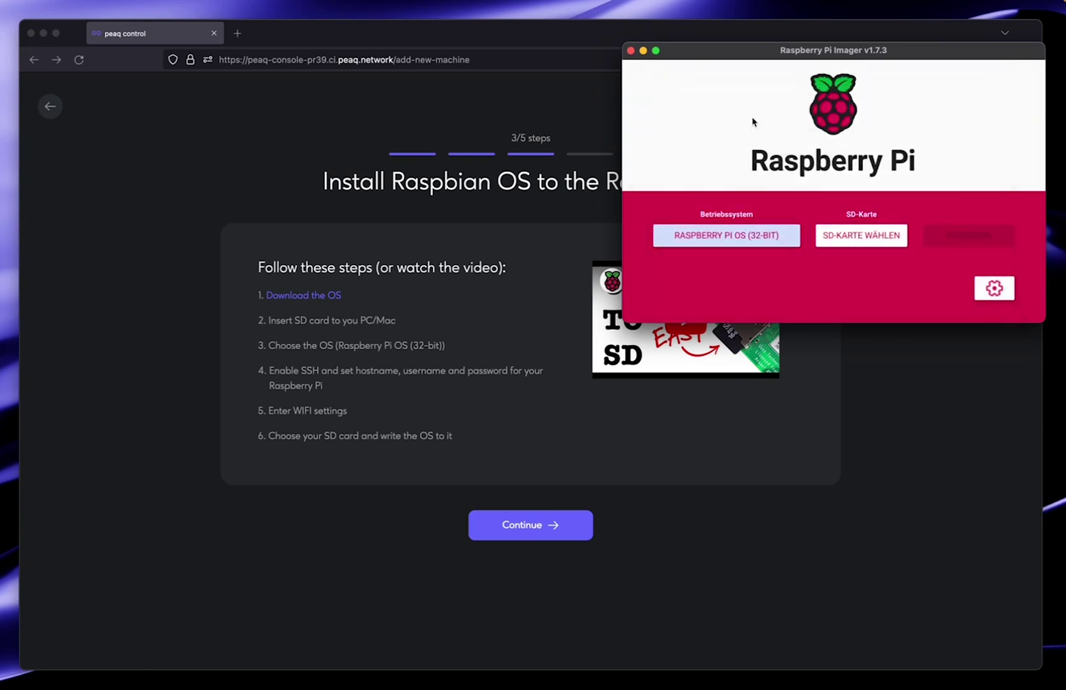
{"action": "left_click", "coordinate": [847, 239]}
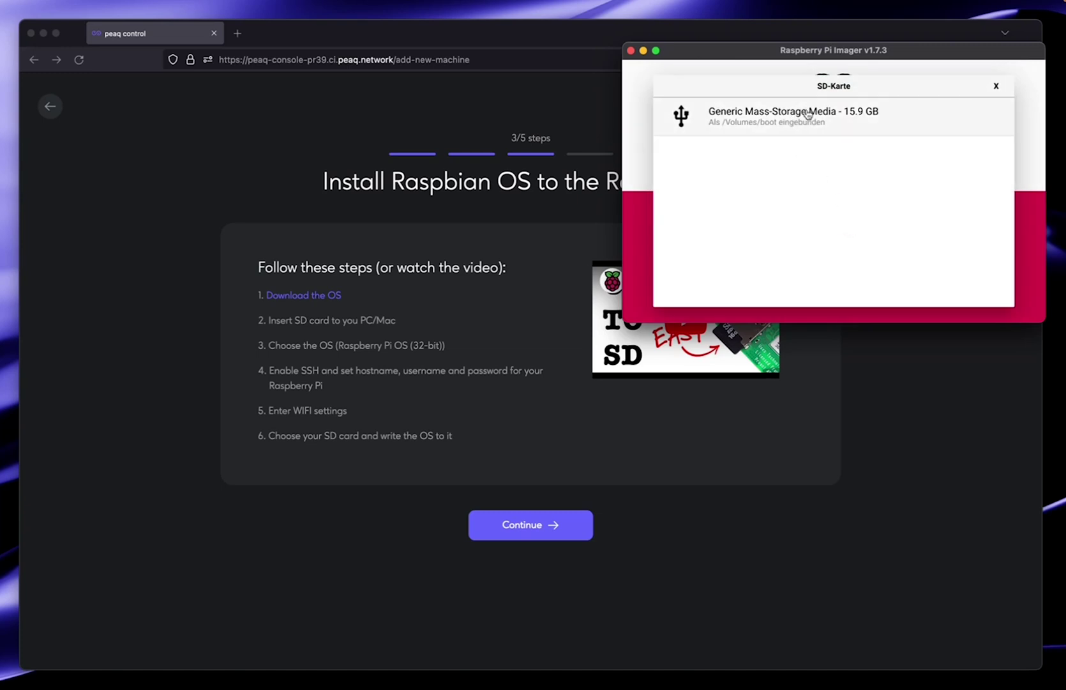
{"action": "left_click", "coordinate": [906, 125]}
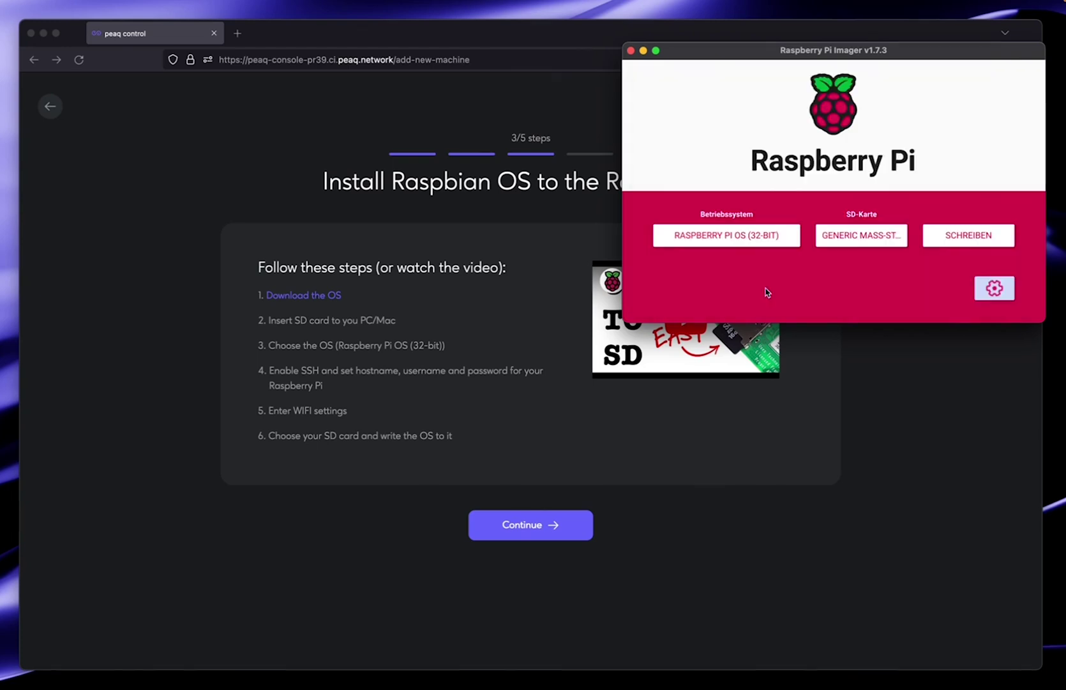
Step: Review hostname pi, SSH, login username/password and Wi-Fi country GB, then save the advanced options
{"action": "left_click", "coordinate": [997, 288]}
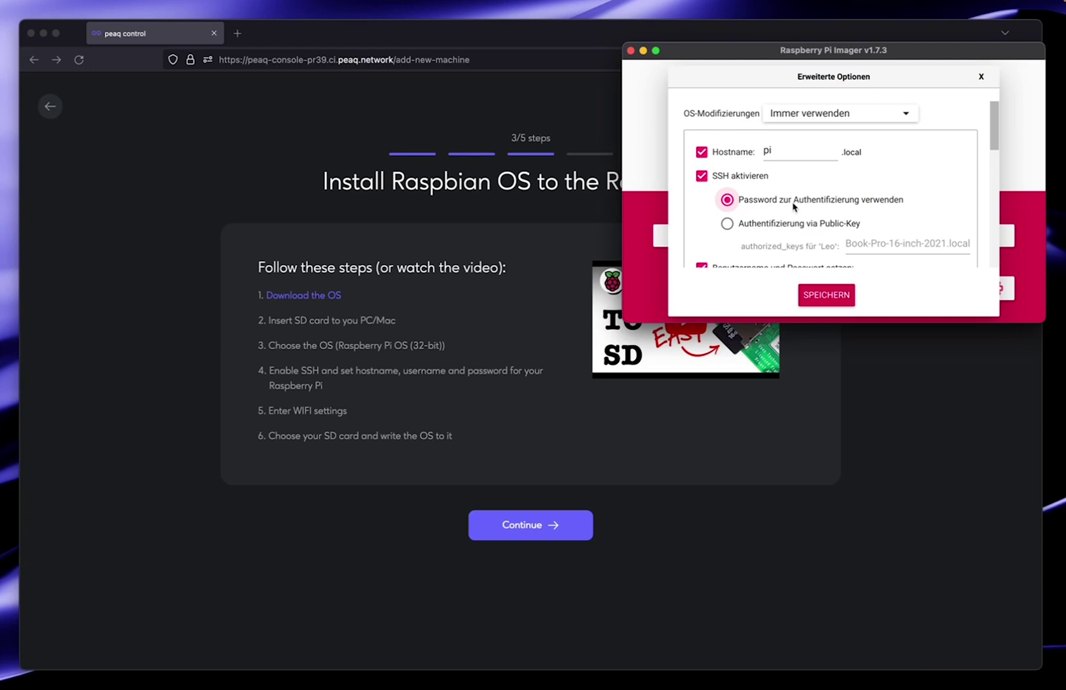
{"action": "scroll", "coordinate": [795, 206], "scroll_direction": "down", "scroll_amount": 3}
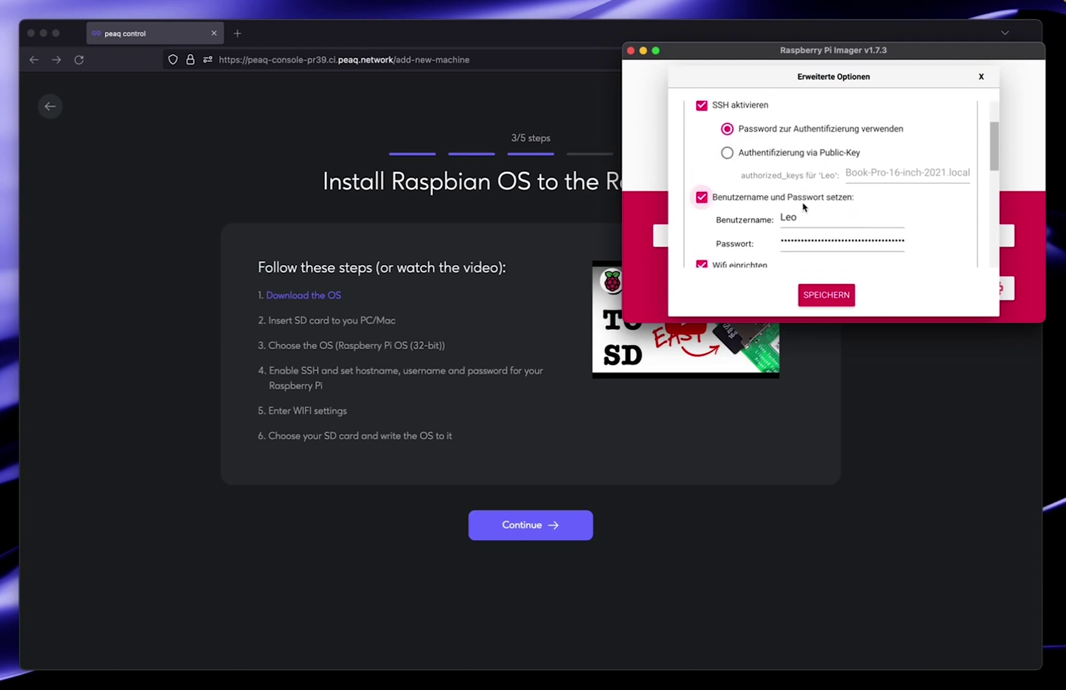
{"action": "scroll", "coordinate": [804, 205], "scroll_direction": "down", "scroll_amount": 1}
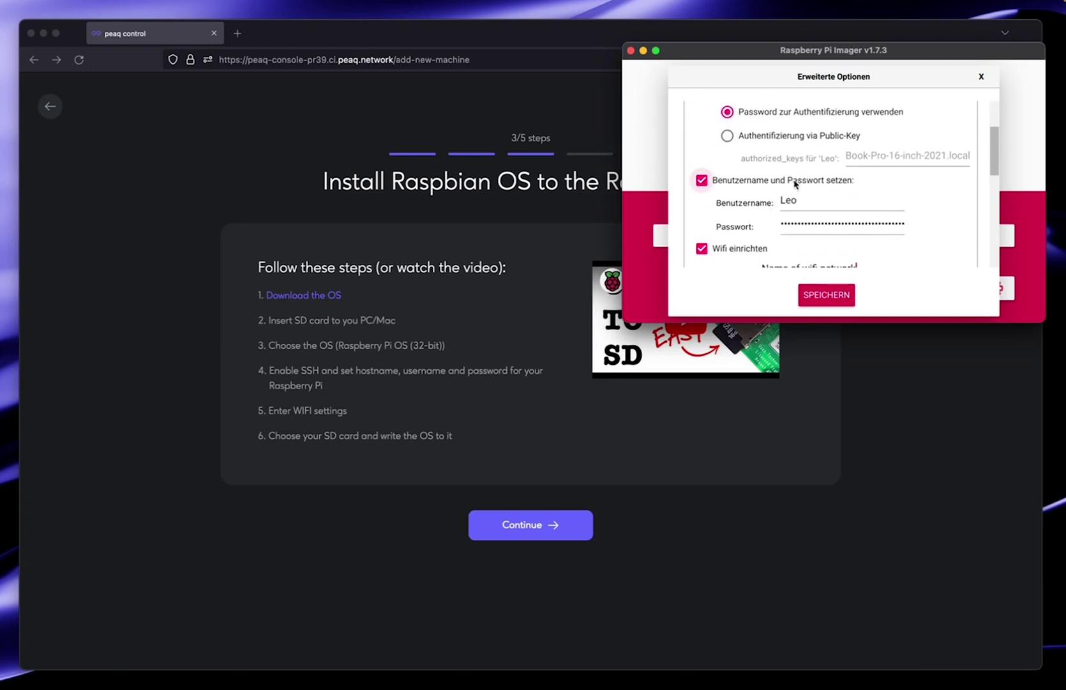
{"action": "left_click", "coordinate": [792, 200]}
{"action": "key", "text": "Tab"}
{"action": "scroll", "coordinate": [940, 241], "scroll_direction": "down", "scroll_amount": 2}
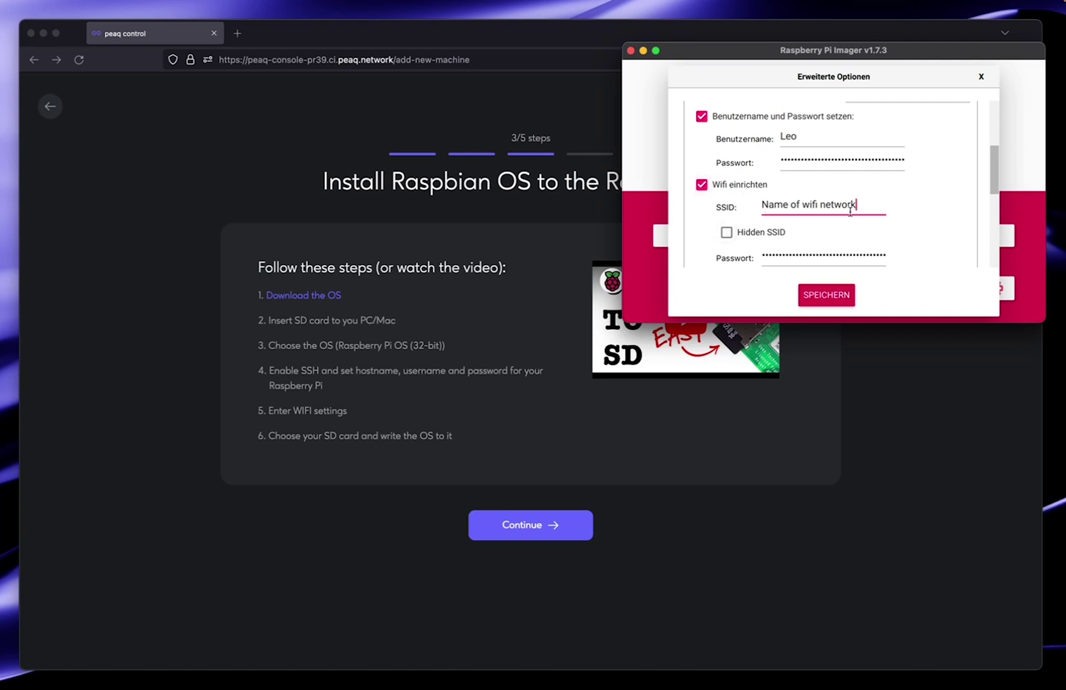
{"action": "scroll", "coordinate": [851, 212], "scroll_direction": "down", "scroll_amount": 1}
{"action": "scroll", "coordinate": [851, 211], "scroll_direction": "down", "scroll_amount": 1}
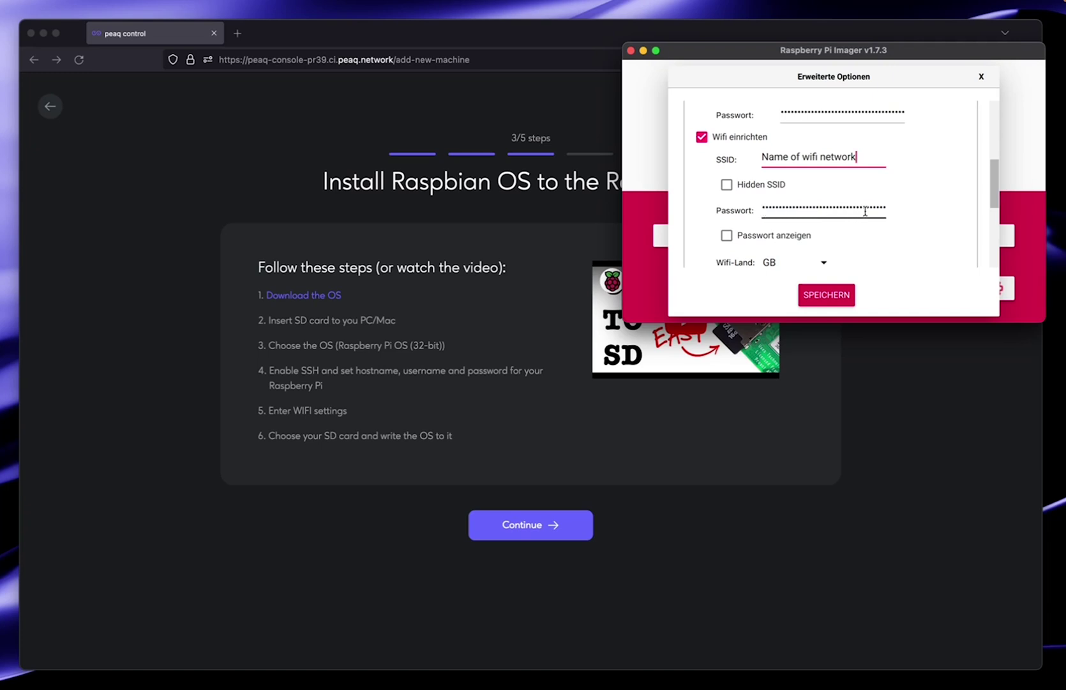
{"action": "scroll", "coordinate": [865, 210], "scroll_direction": "down", "scroll_amount": 2}
{"action": "scroll", "coordinate": [865, 211], "scroll_direction": "up", "scroll_amount": 2}
{"action": "scroll", "coordinate": [865, 209], "scroll_direction": "down", "scroll_amount": 3}
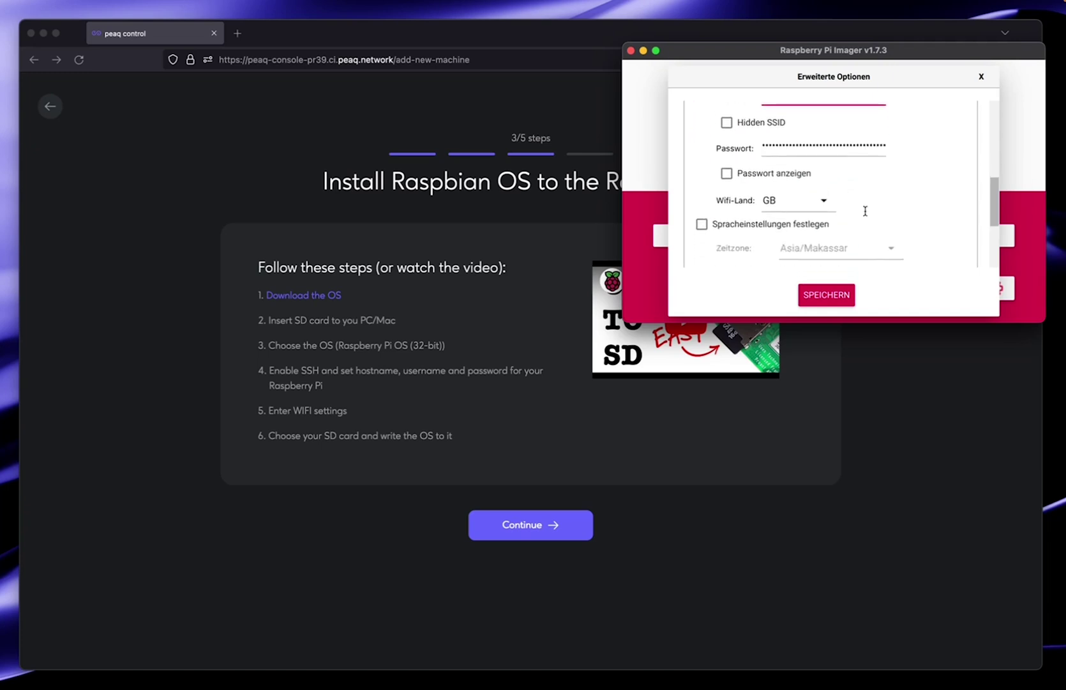
{"action": "left_click", "coordinate": [828, 297]}
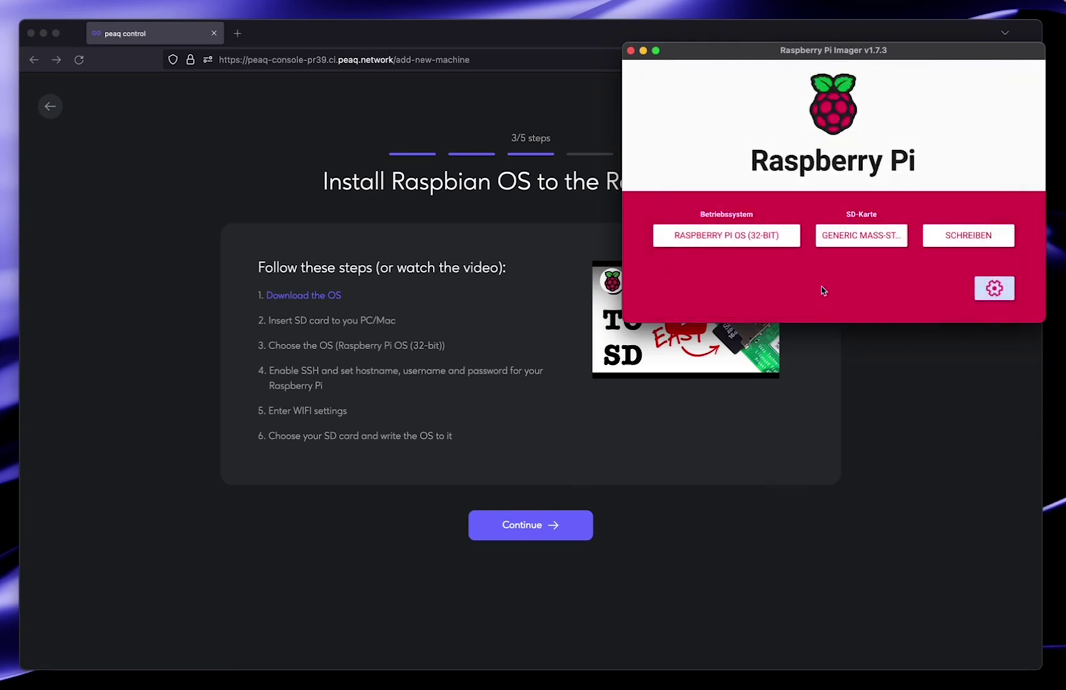
Step: Write Raspberry Pi OS (32-bit) to the card with admin approval and dismiss the success notice
{"action": "left_click", "coordinate": [951, 238]}
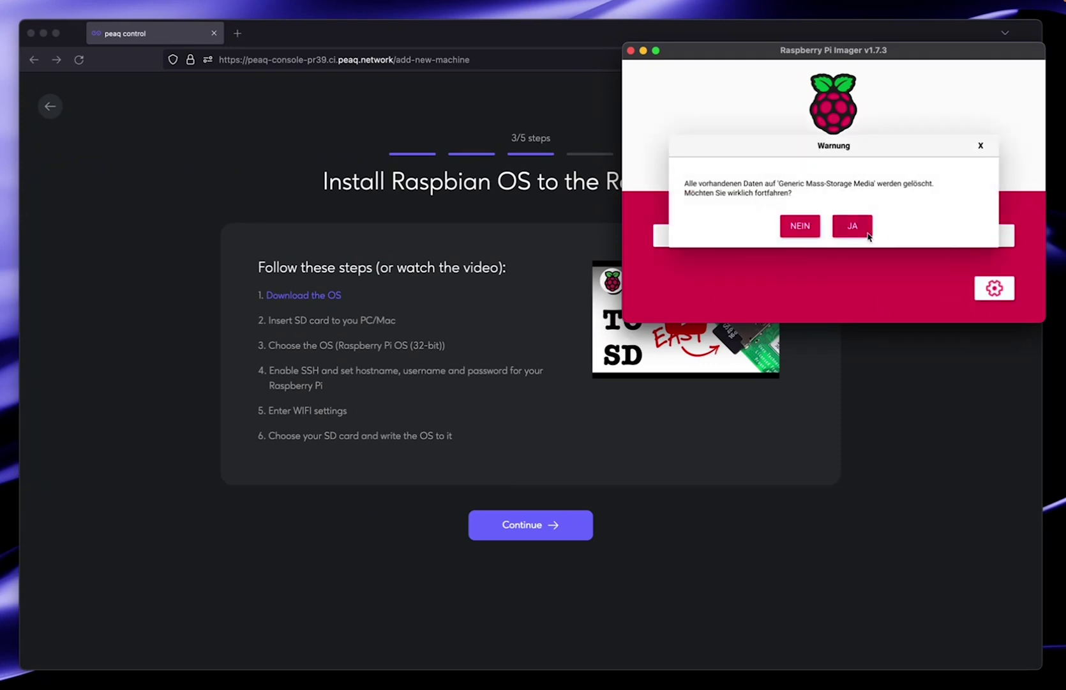
{"action": "left_click", "coordinate": [859, 228]}
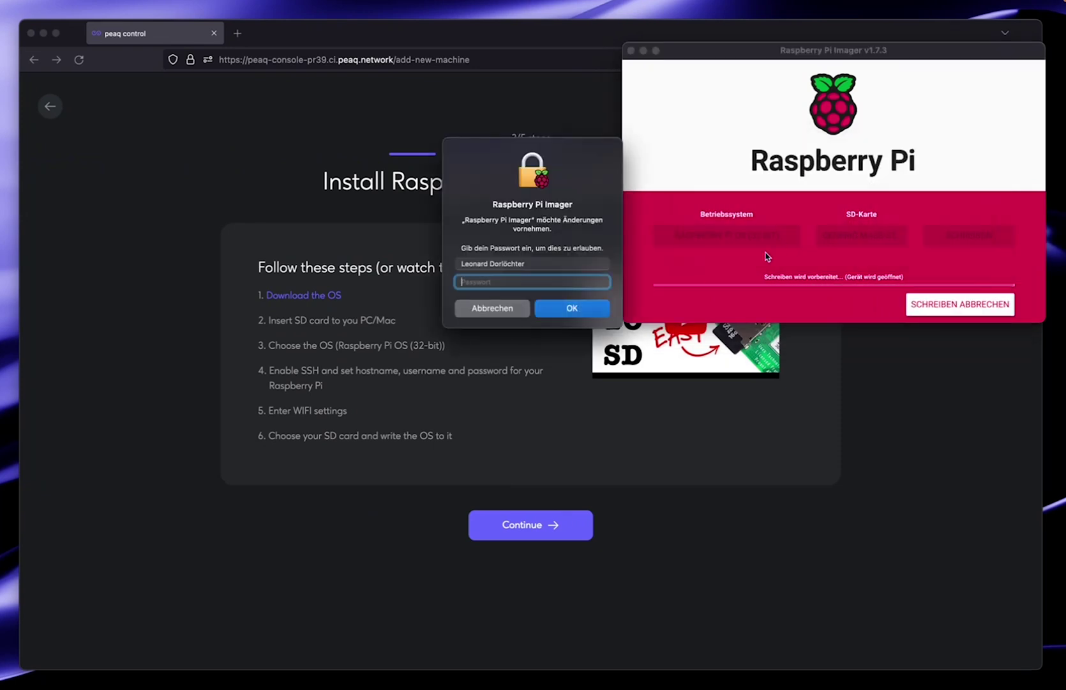
{"action": "type", "text": "•••••••••"}
{"action": "type", "text": "••••••••••"}
{"action": "type", "text": "••"}
{"action": "left_click", "coordinate": [557, 310]}
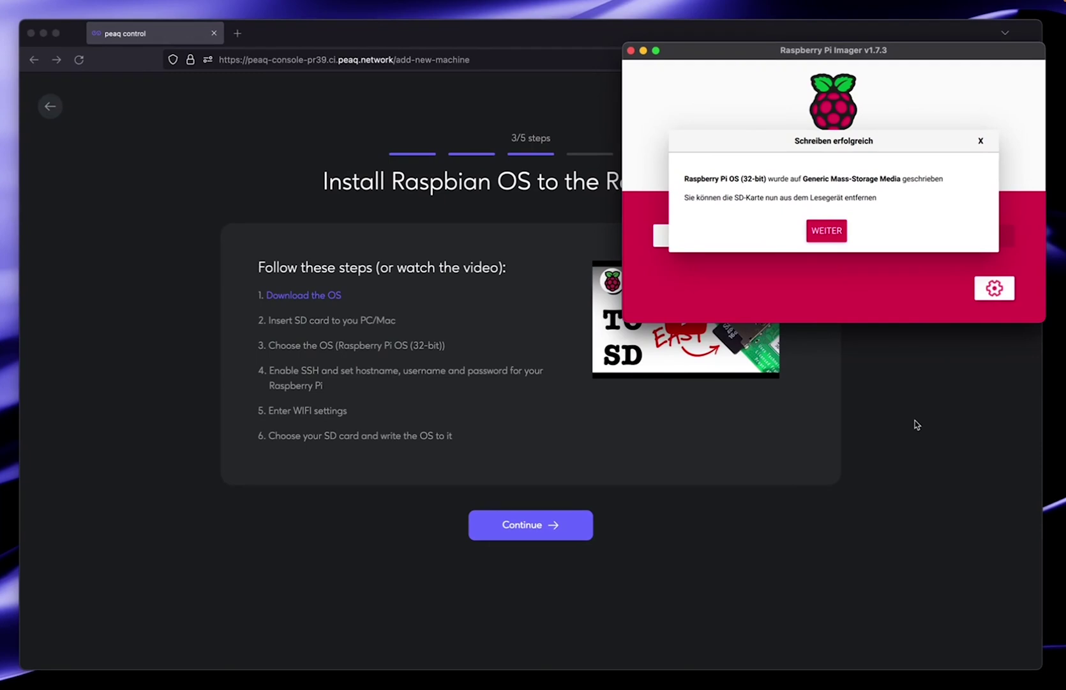
{"action": "left_click", "coordinate": [838, 230]}
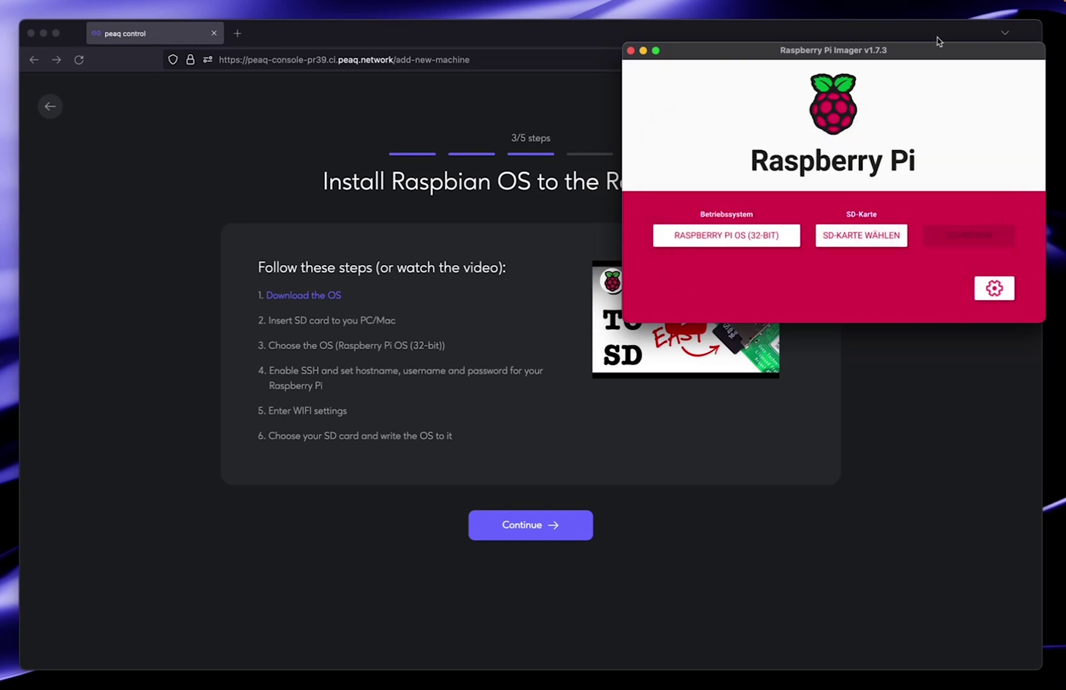
{"action": "mouse_move", "coordinate": [933, 51]}
{"action": "left_mouse_down"}
{"action": "mouse_move", "coordinate": [986, 62]}
{"action": "mouse_move", "coordinate": [993, 74]}
{"action": "left_mouse_up"}
Step: Advance peaq control to the Raspberry Pi info step and check Imager's hostname and username
{"action": "left_click", "coordinate": [502, 558]}
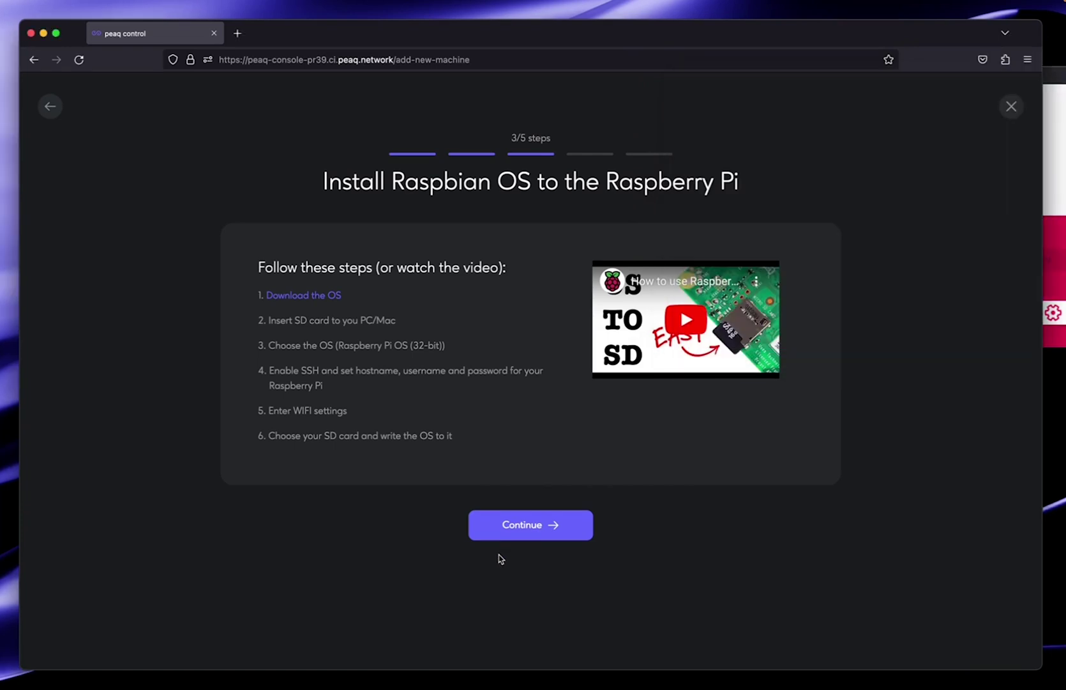
{"action": "left_click", "coordinate": [517, 539]}
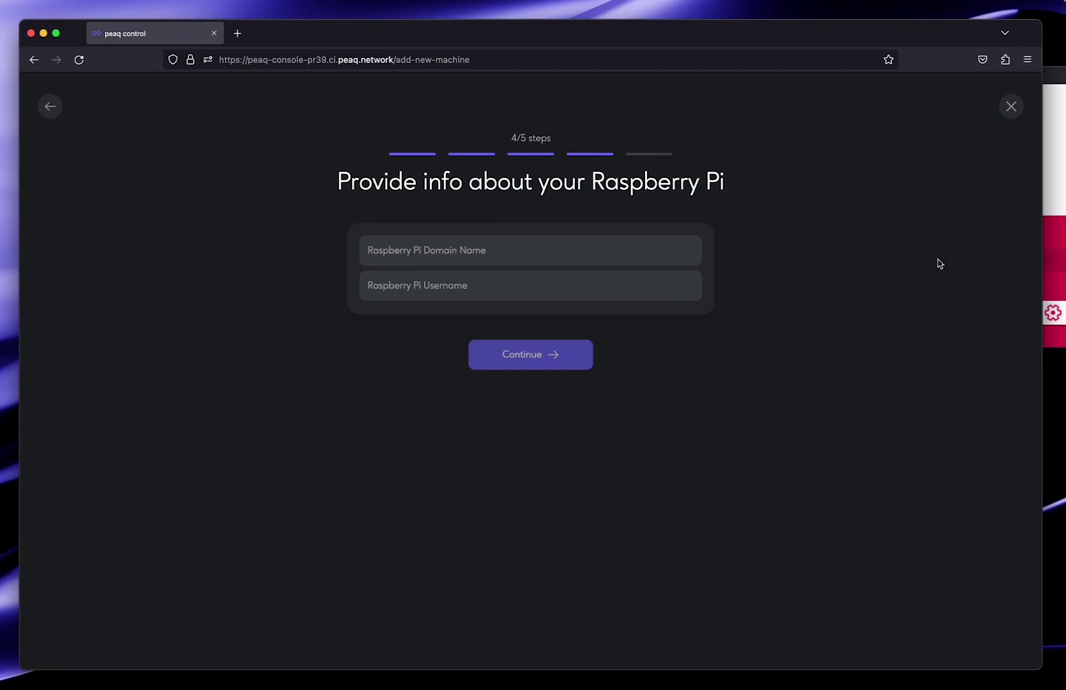
{"action": "left_click", "coordinate": [1050, 188]}
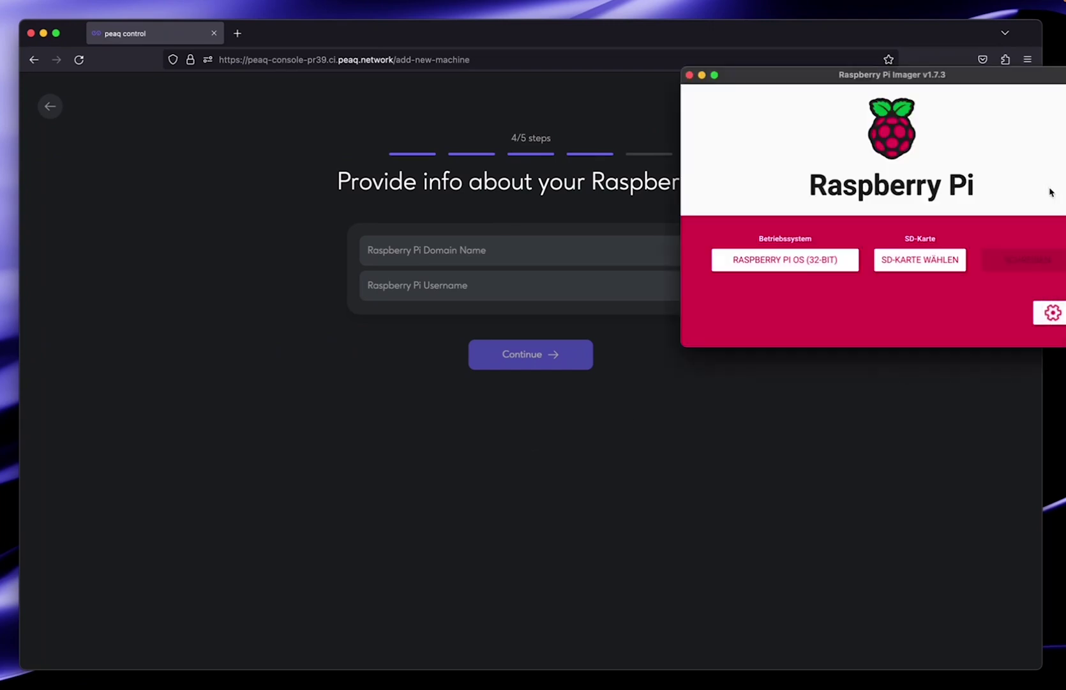
{"action": "left_click", "coordinate": [1051, 311]}
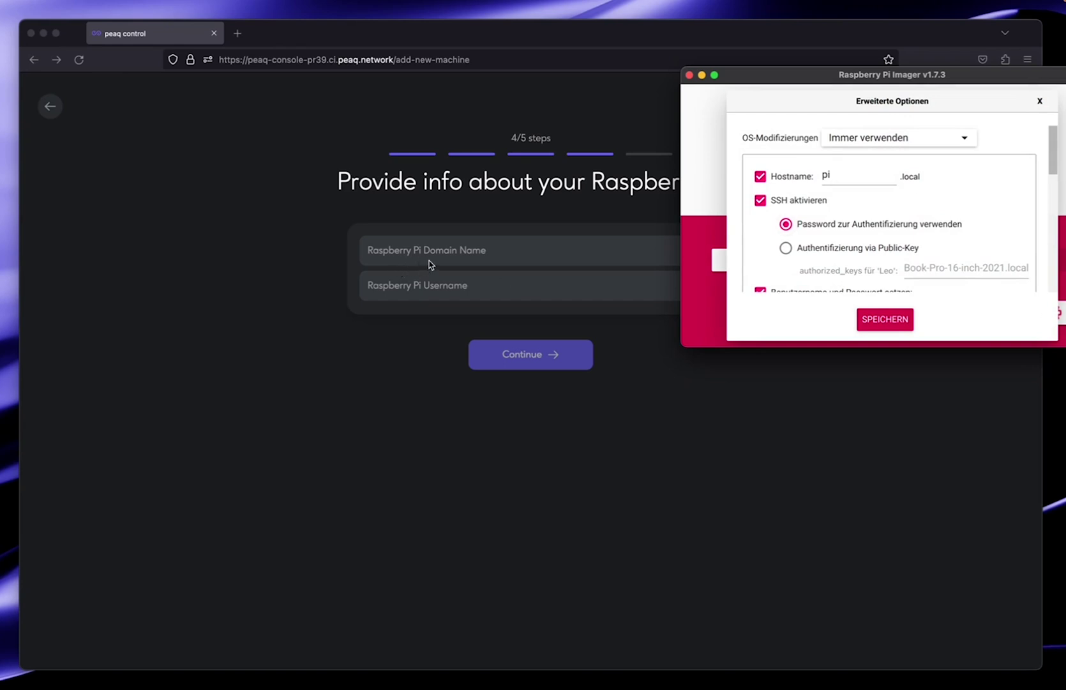
{"action": "left_click", "coordinate": [818, 179]}
{"action": "scroll", "coordinate": [881, 200], "scroll_direction": "down", "scroll_amount": 3}
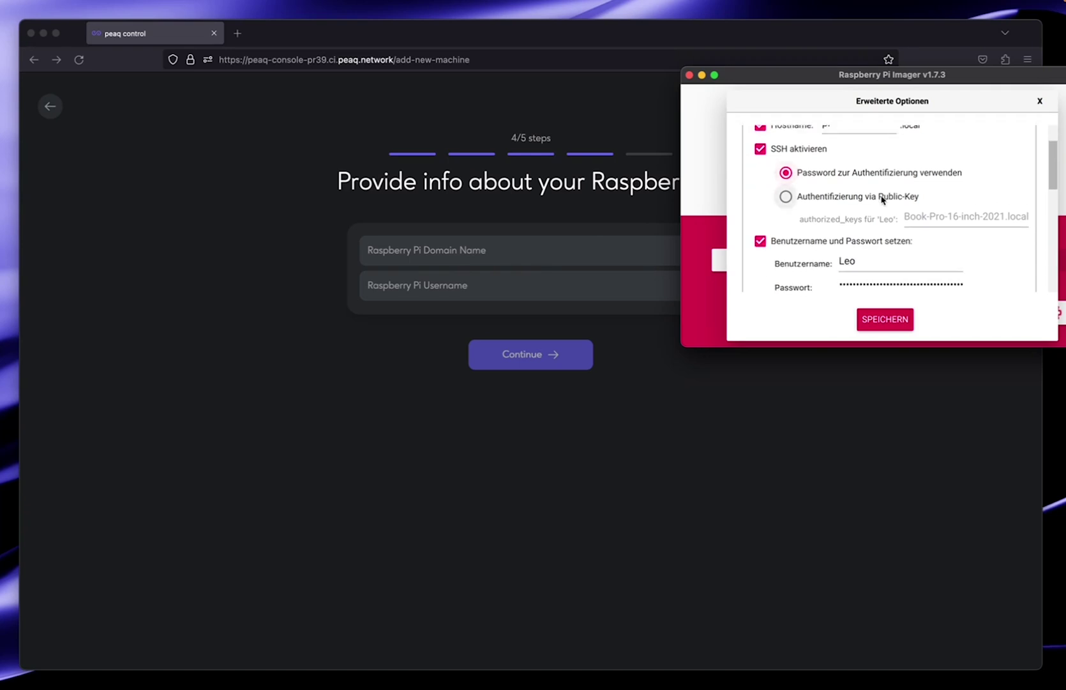
{"action": "scroll", "coordinate": [882, 200], "scroll_direction": "down", "scroll_amount": 1}
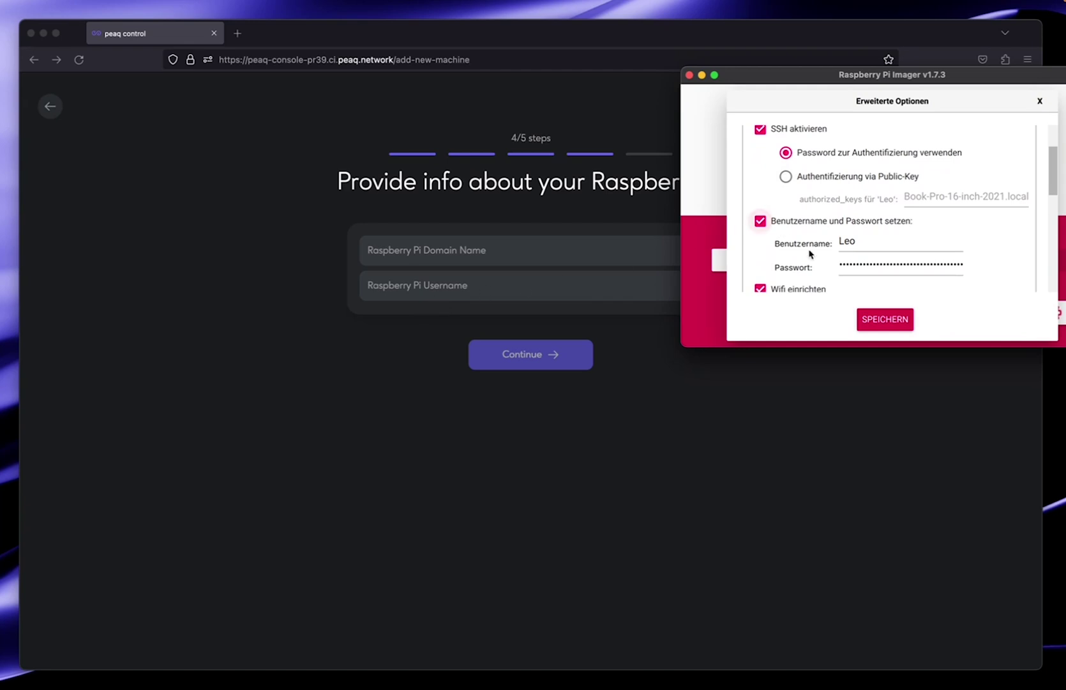
{"action": "left_click", "coordinate": [853, 237]}
Step: Enter domain name 'pi' and username 'Leo', then continue to Install peaq software
{"action": "left_click", "coordinate": [310, 228]}
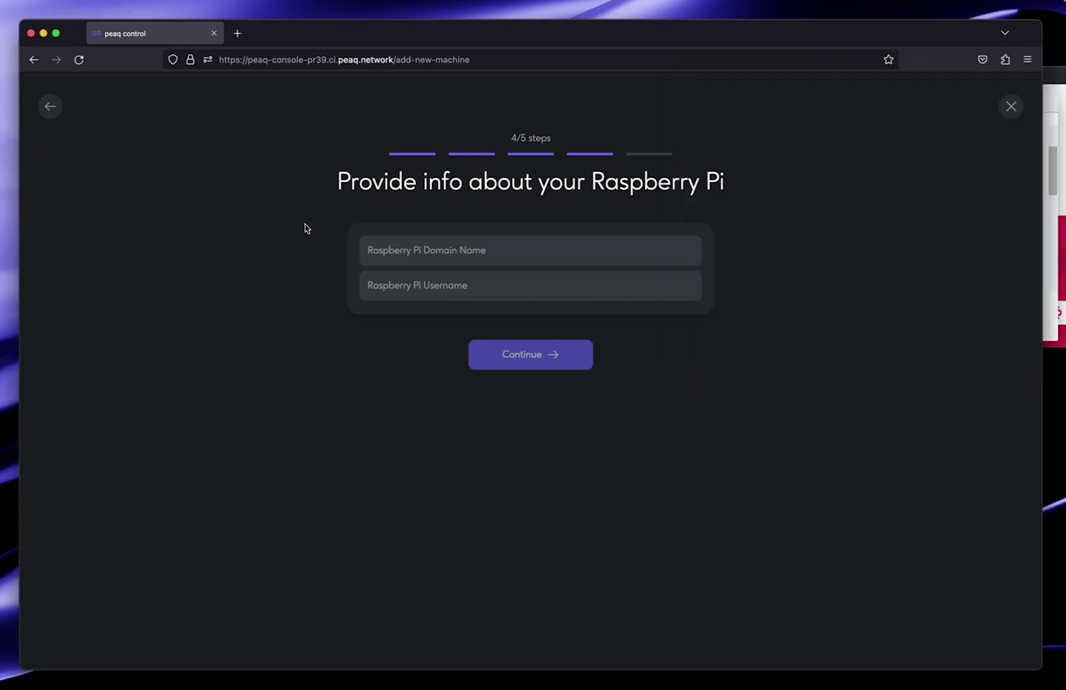
{"action": "left_click", "coordinate": [423, 248]}
{"action": "type", "text": "p"}
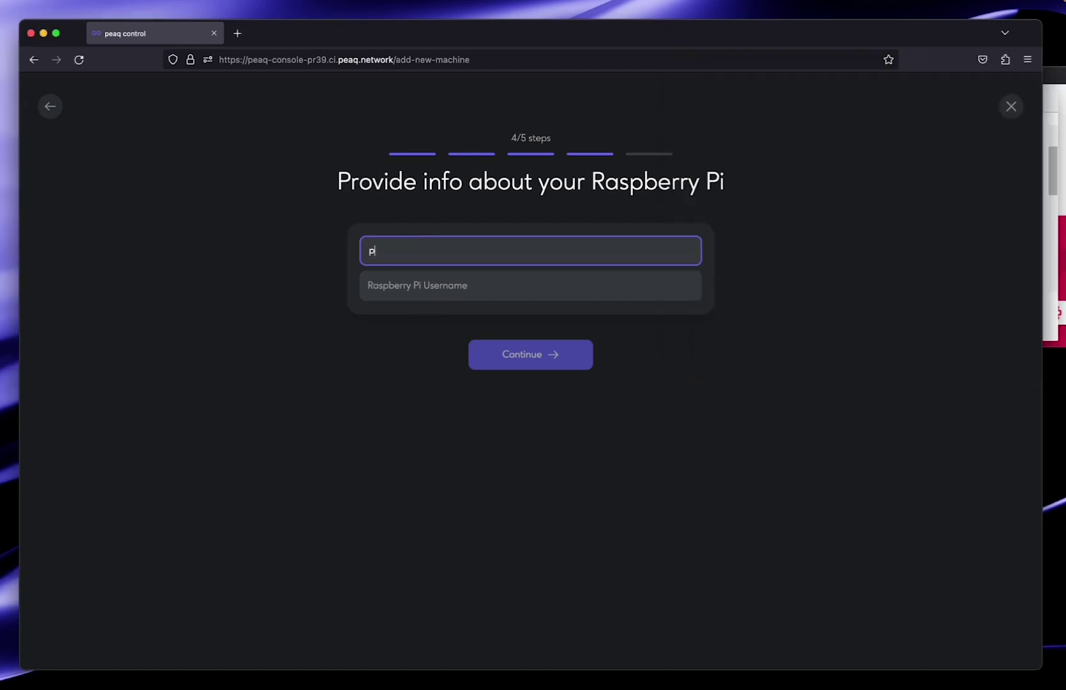
{"action": "type", "text": "i"}
{"action": "key", "text": "Tab"}
{"action": "type", "text": "L"}
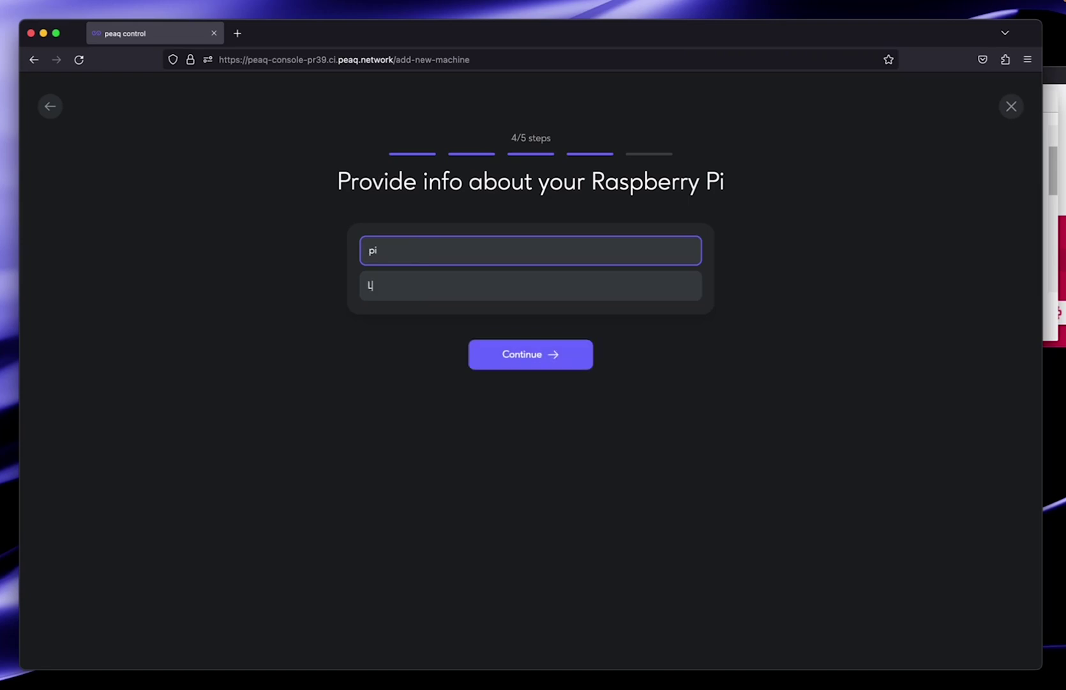
{"action": "type", "text": "eo"}
{"action": "left_click", "coordinate": [495, 352]}
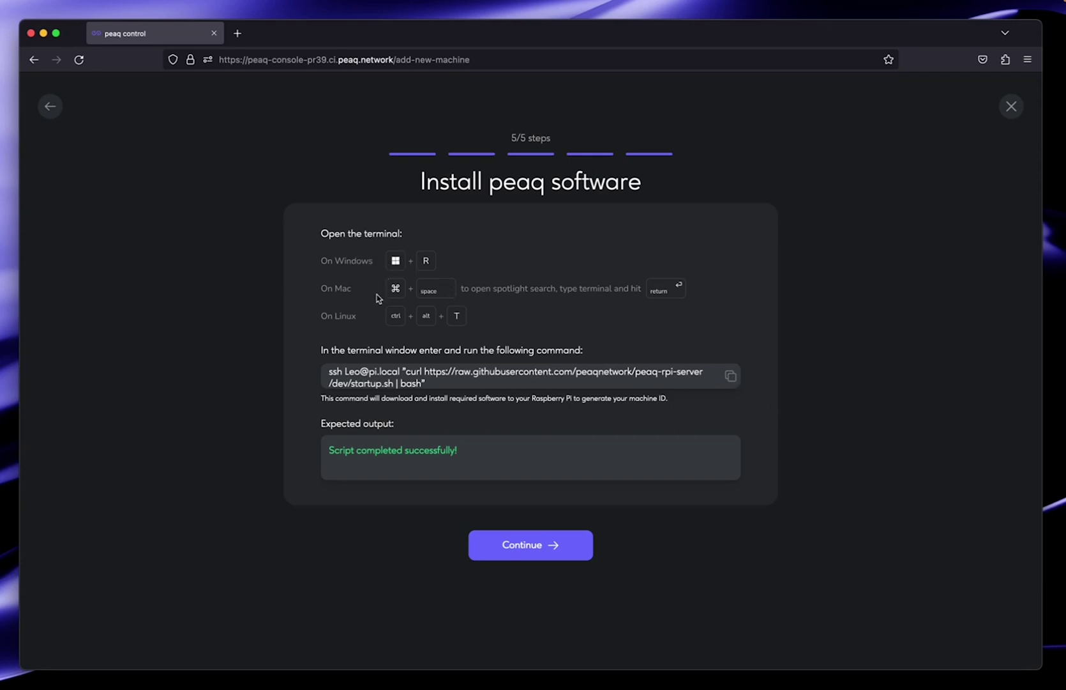
Step: Launch Terminal through Spotlight
{"action": "key", "text": "super+space"}
{"action": "type", "text": "ter"}
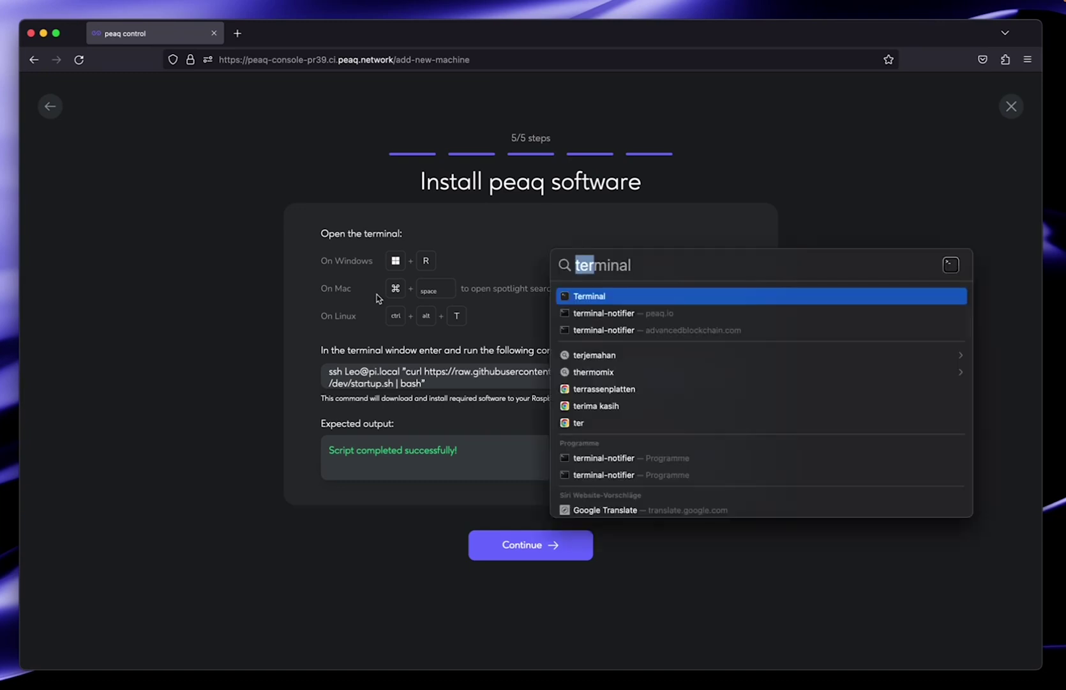
{"action": "key", "text": "Return"}
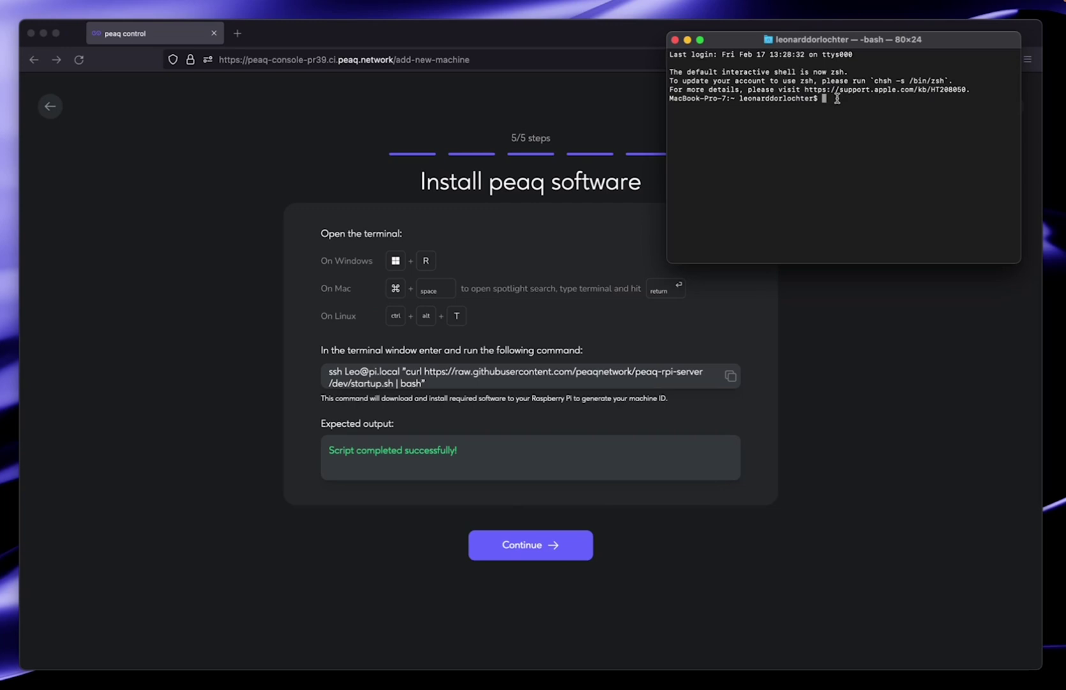
Step: Run the copied ssh install command, accepting the host fingerprint and entering the Pi password
{"action": "key", "text": "super+v"}
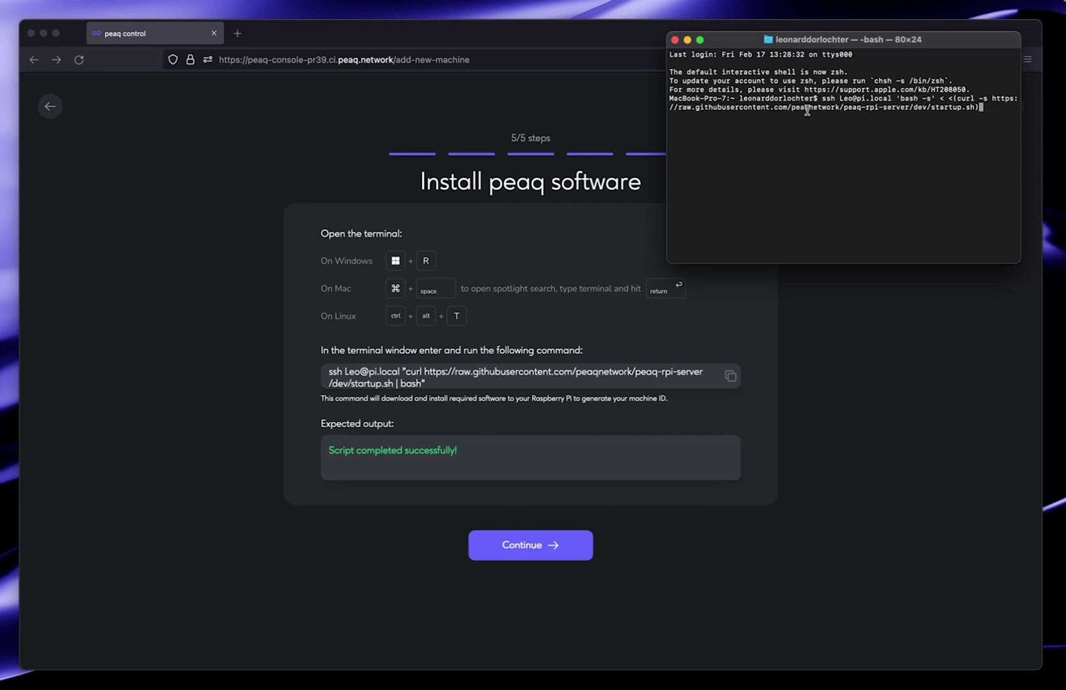
{"action": "key", "text": "Return"}
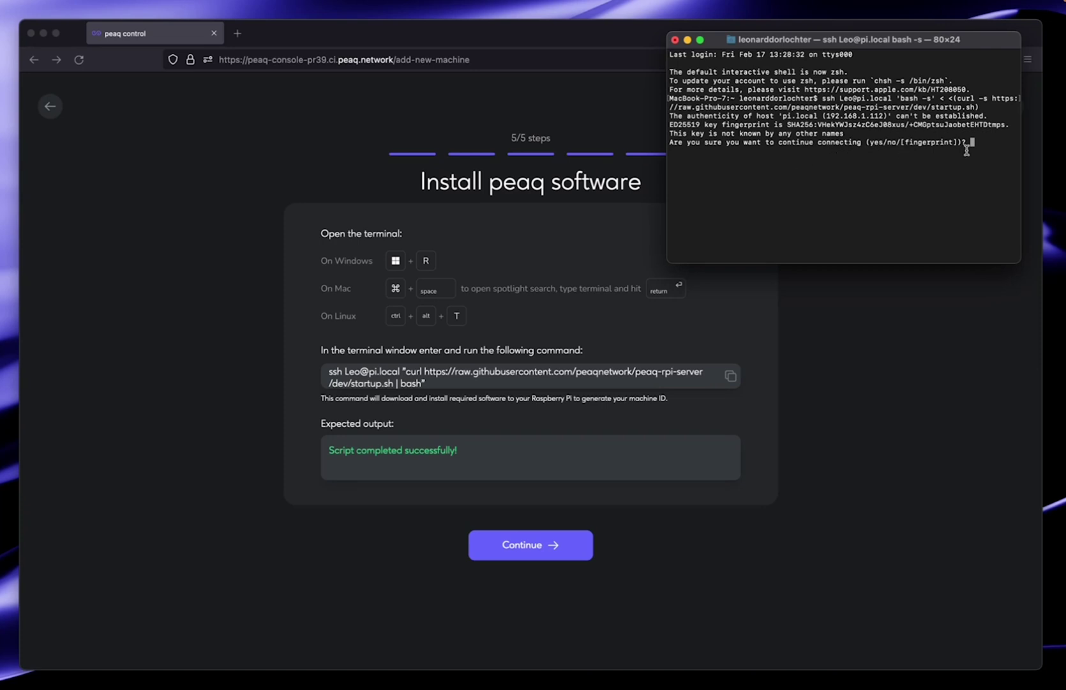
{"action": "type", "text": "yes"}
{"action": "key", "text": "Return"}
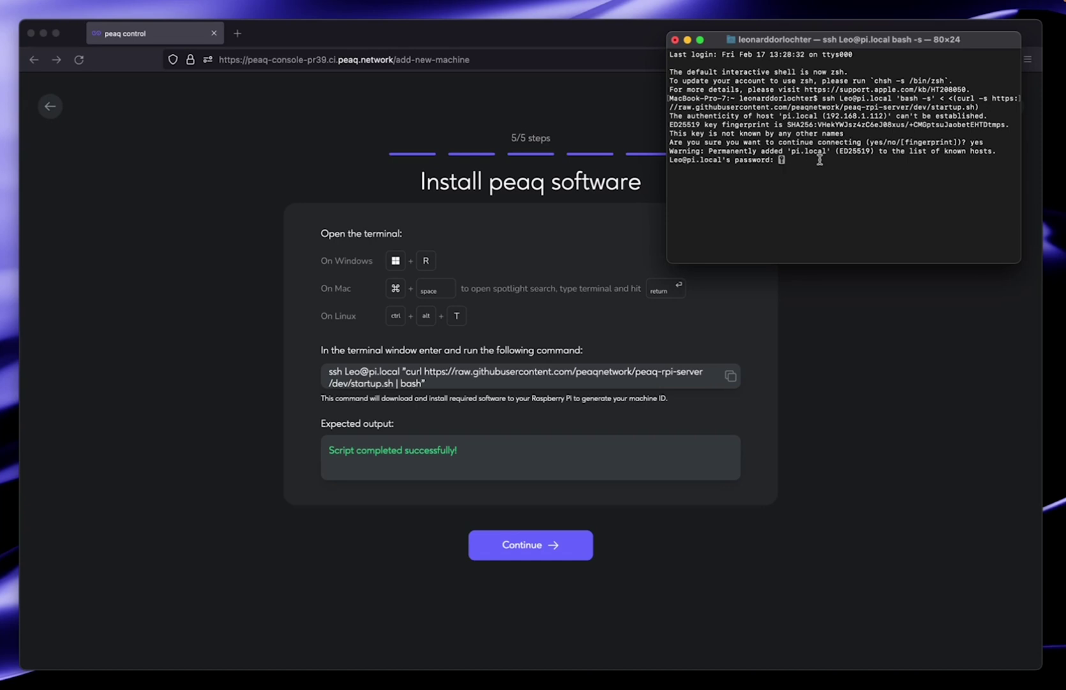
{"action": "key", "text": "Return"}
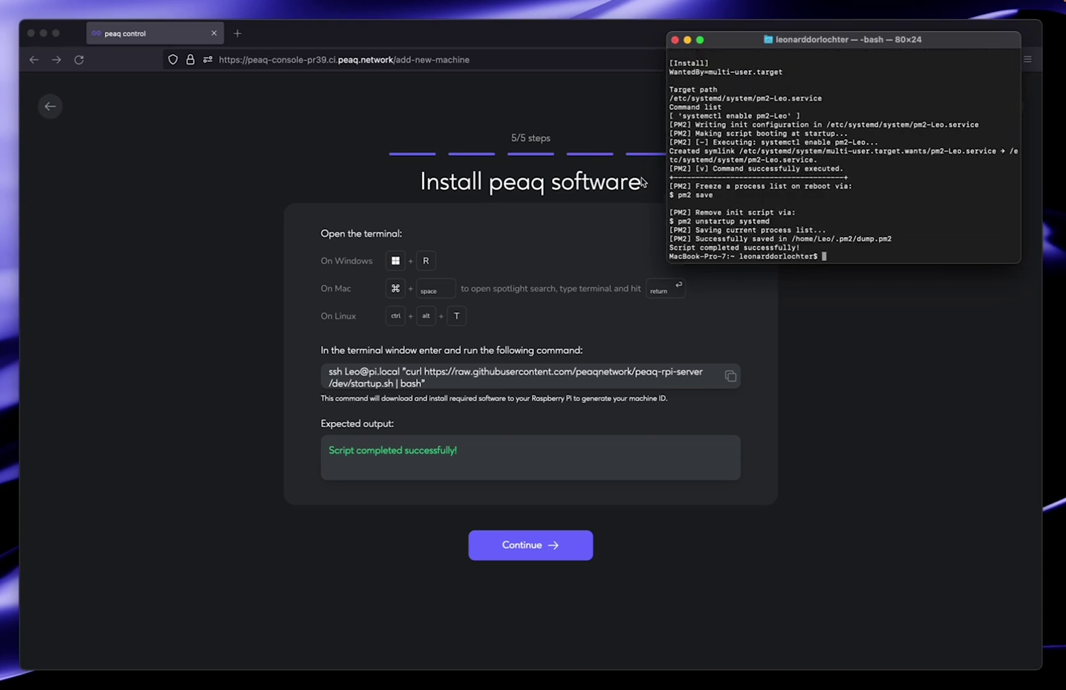
Step: Confirm the script succeeded, register the machine, and select its new peaq ID
{"action": "triple_click", "coordinate": [719, 249]}
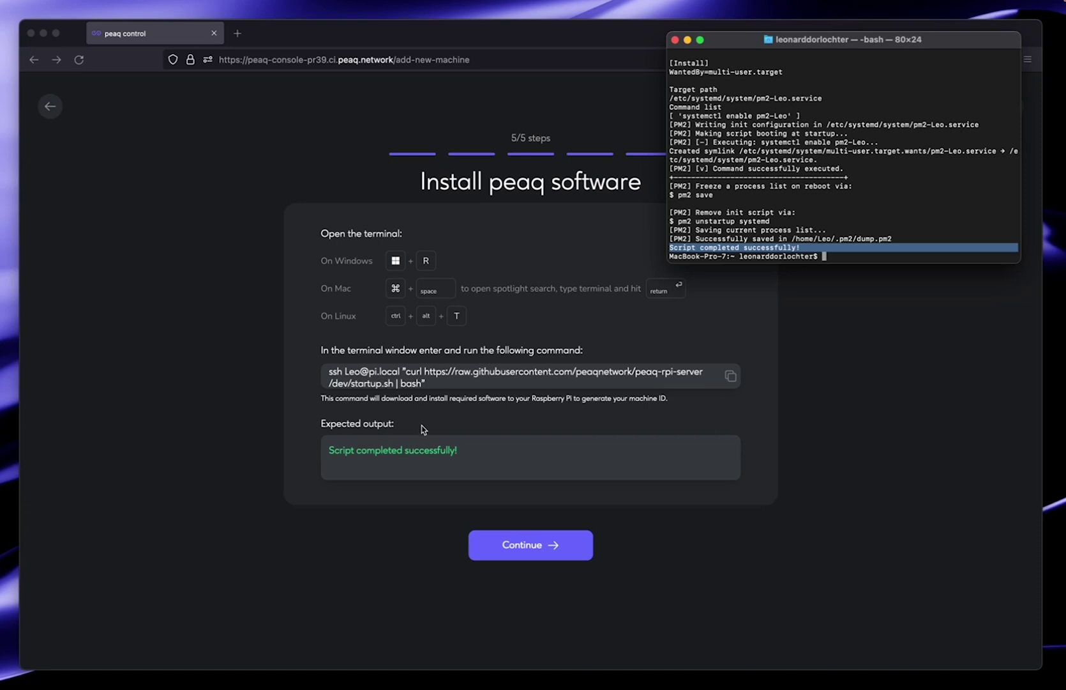
{"action": "left_click", "coordinate": [507, 546]}
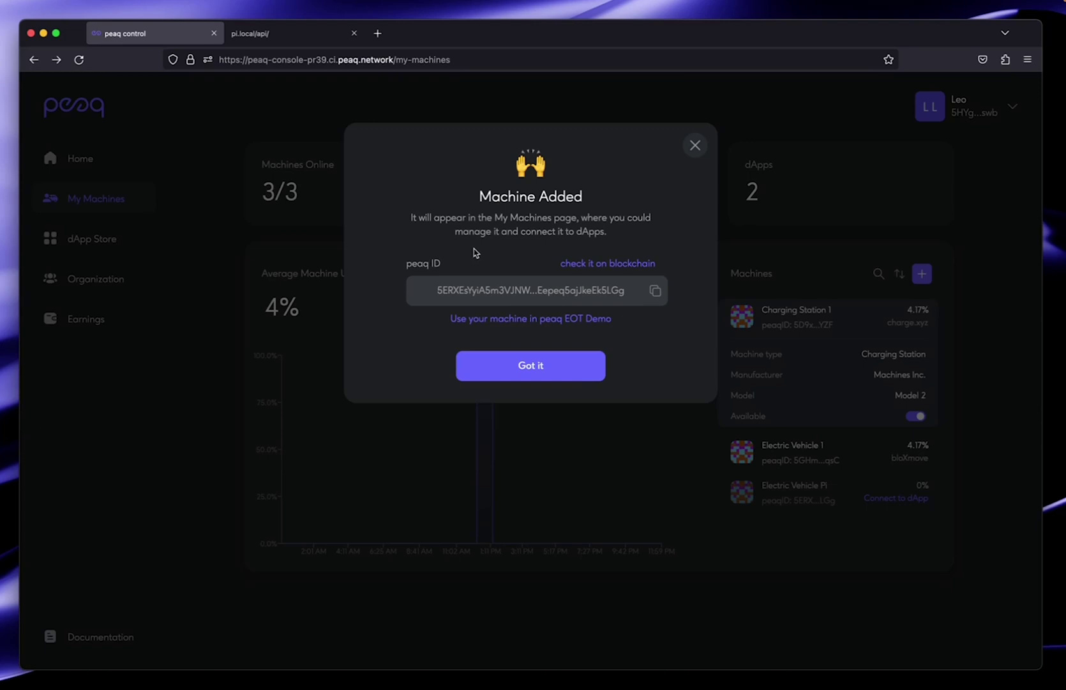
{"action": "triple_click", "coordinate": [559, 288]}
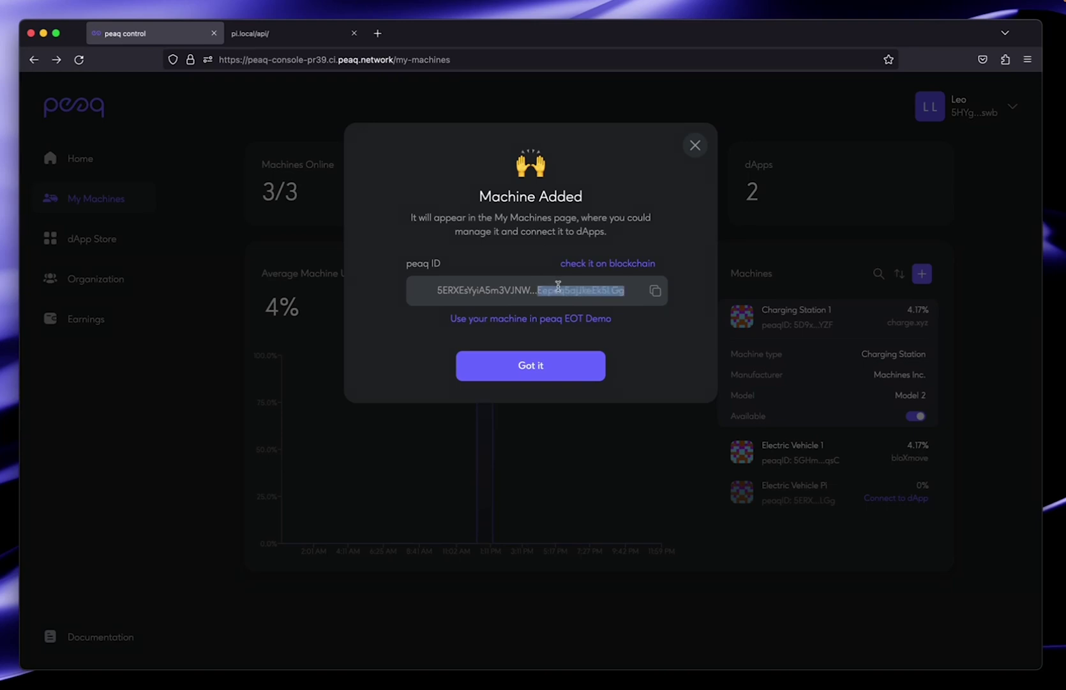
Step: Inspect the new machine's decoded peaqDid addAttribute call (peaq-console) in the Polkadot/Substrate Portal
{"action": "left_click", "coordinate": [478, 262]}
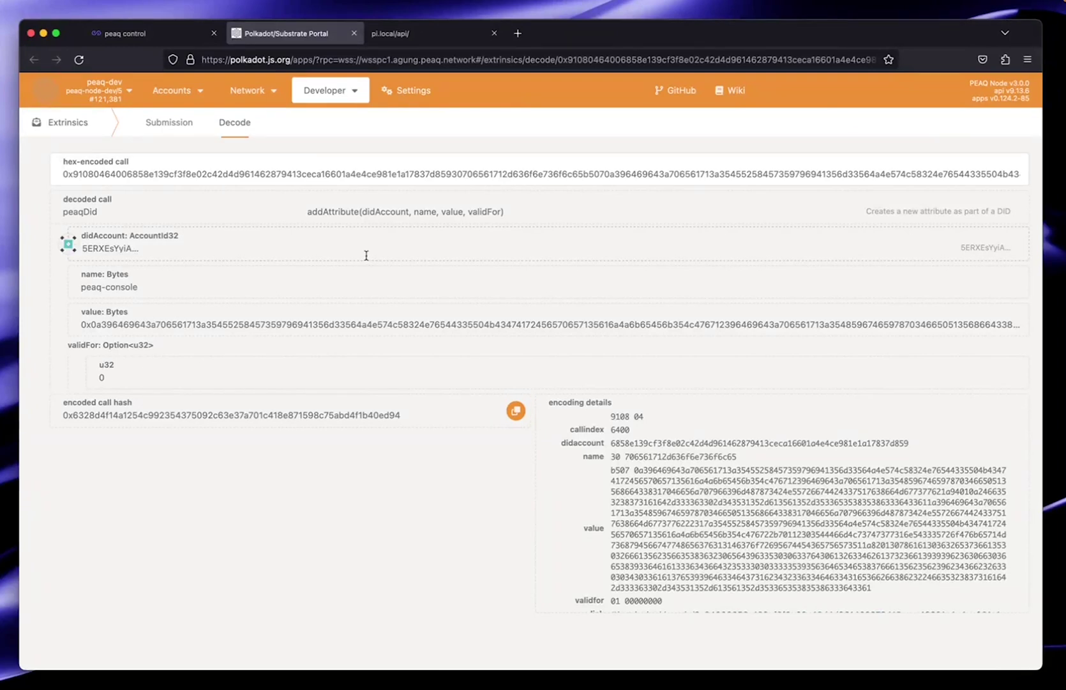
{"action": "double_click", "coordinate": [85, 213]}
Step: Dismiss the Machine Added confirmation in peaq control to see Electric Vehicle Pi listed on My Machines
{"action": "left_click", "coordinate": [165, 40]}
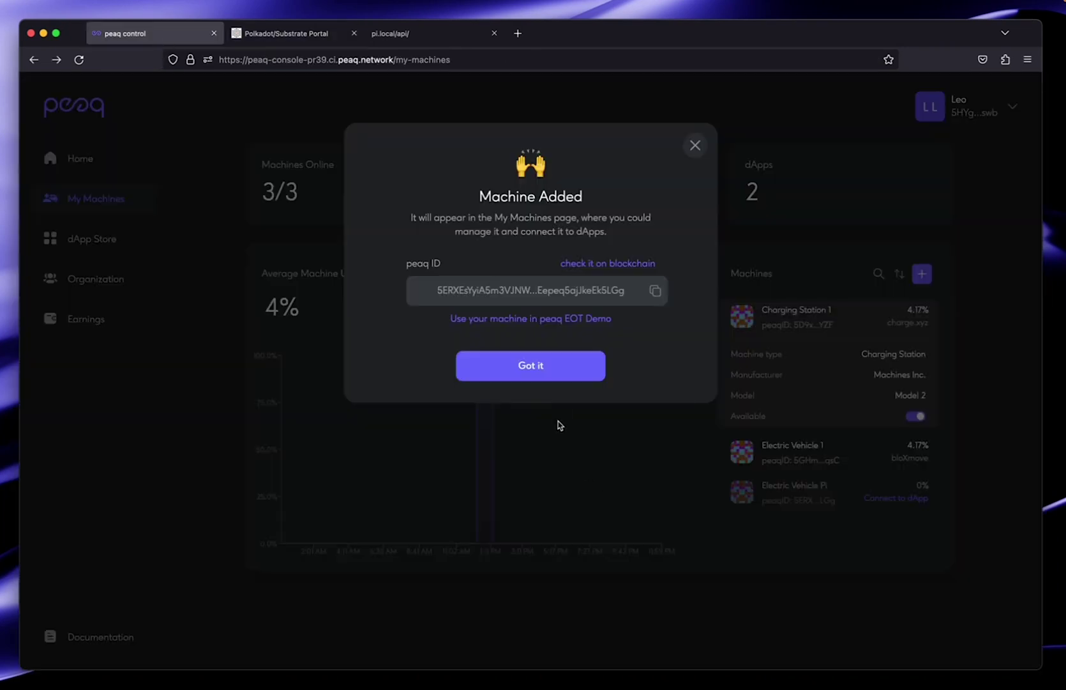
{"action": "left_click", "coordinate": [527, 378]}
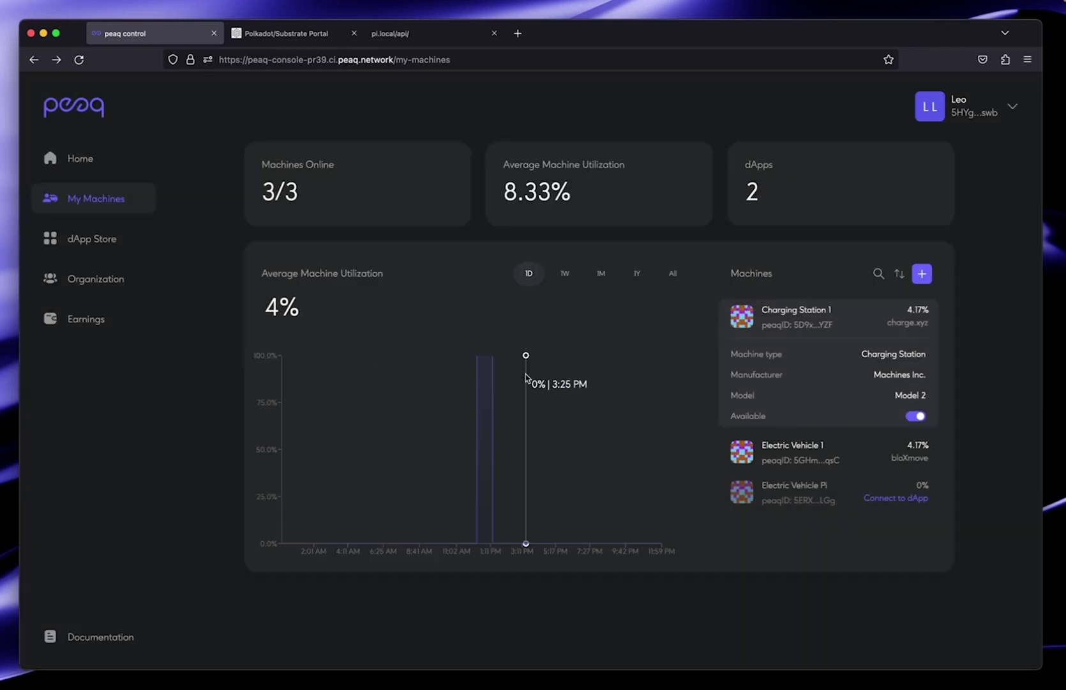